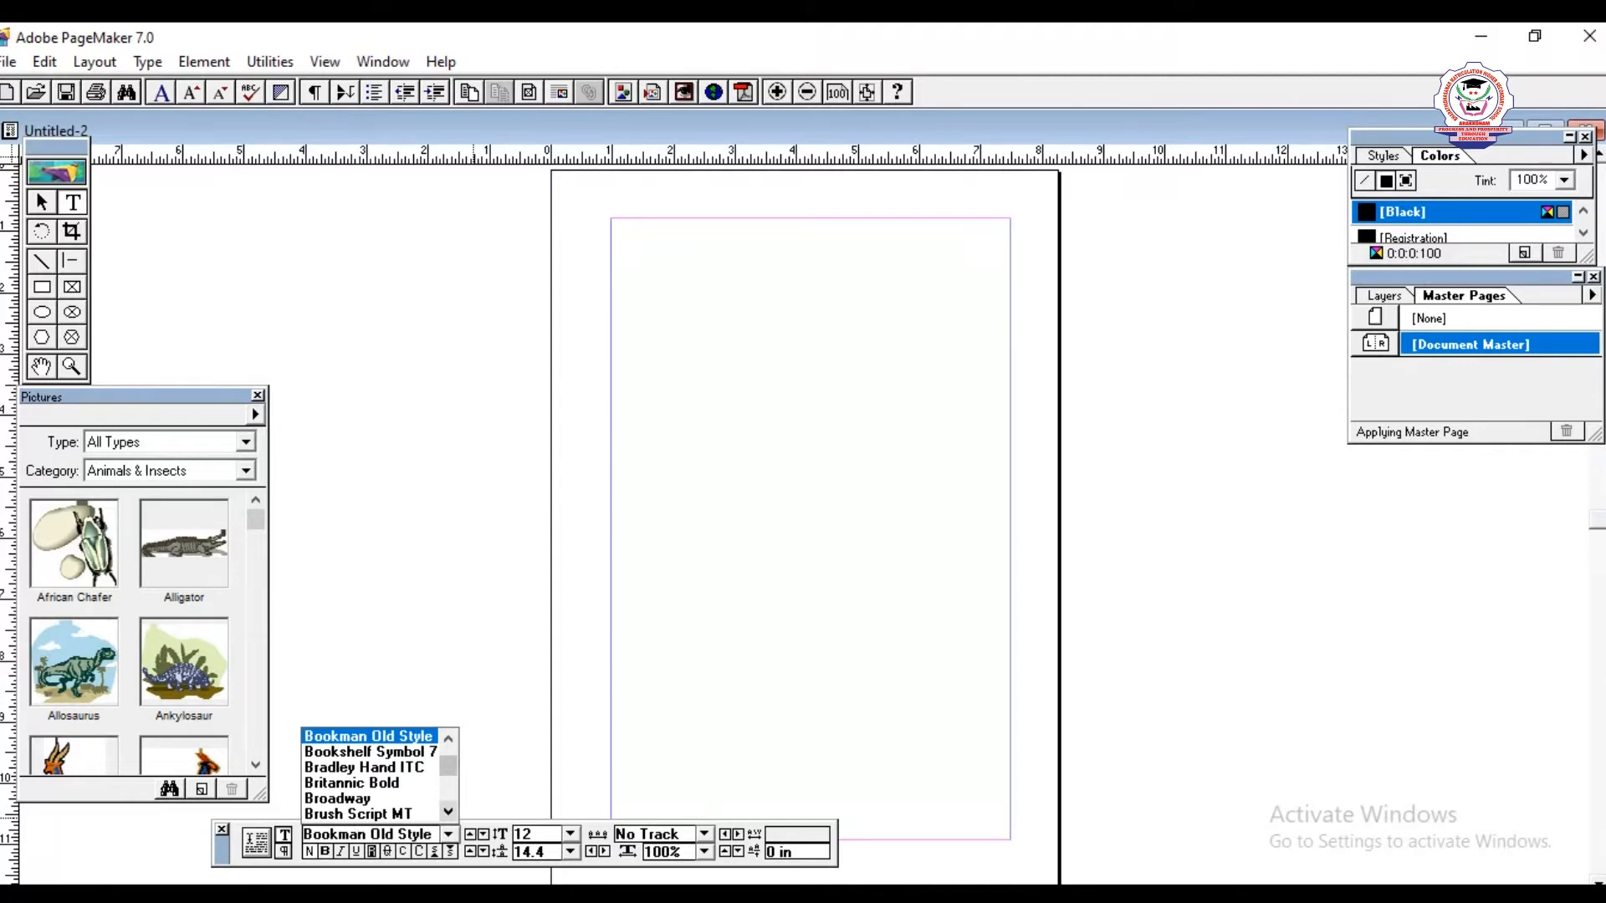
- Start text at the page's left margin near the top in Bookman Old Style at size 36
key(Return)
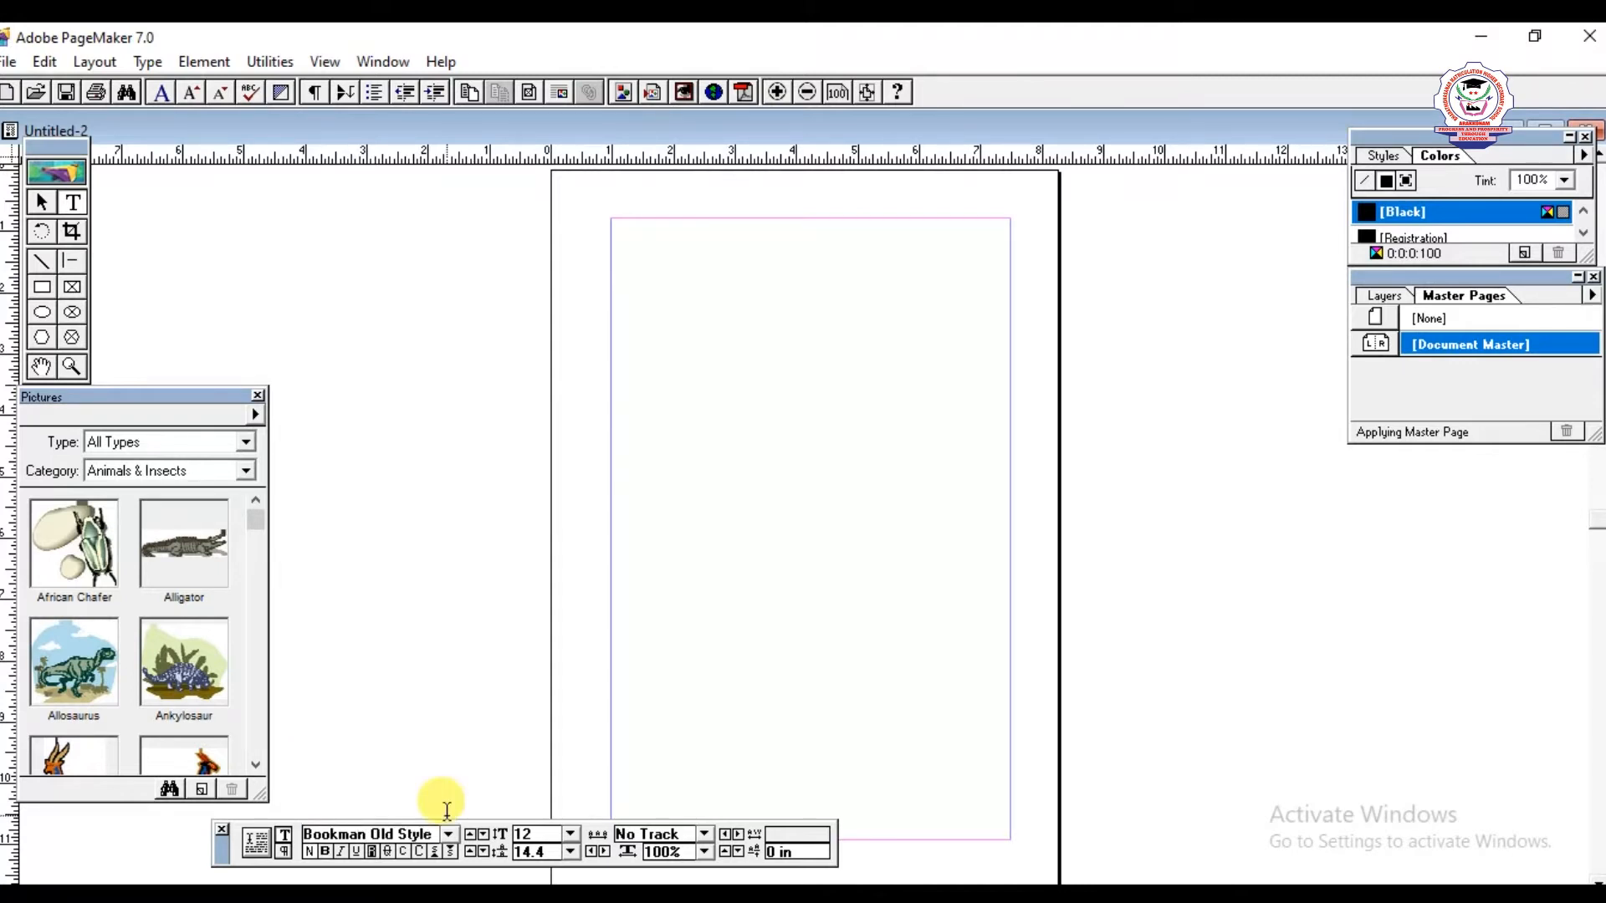
click(574, 833)
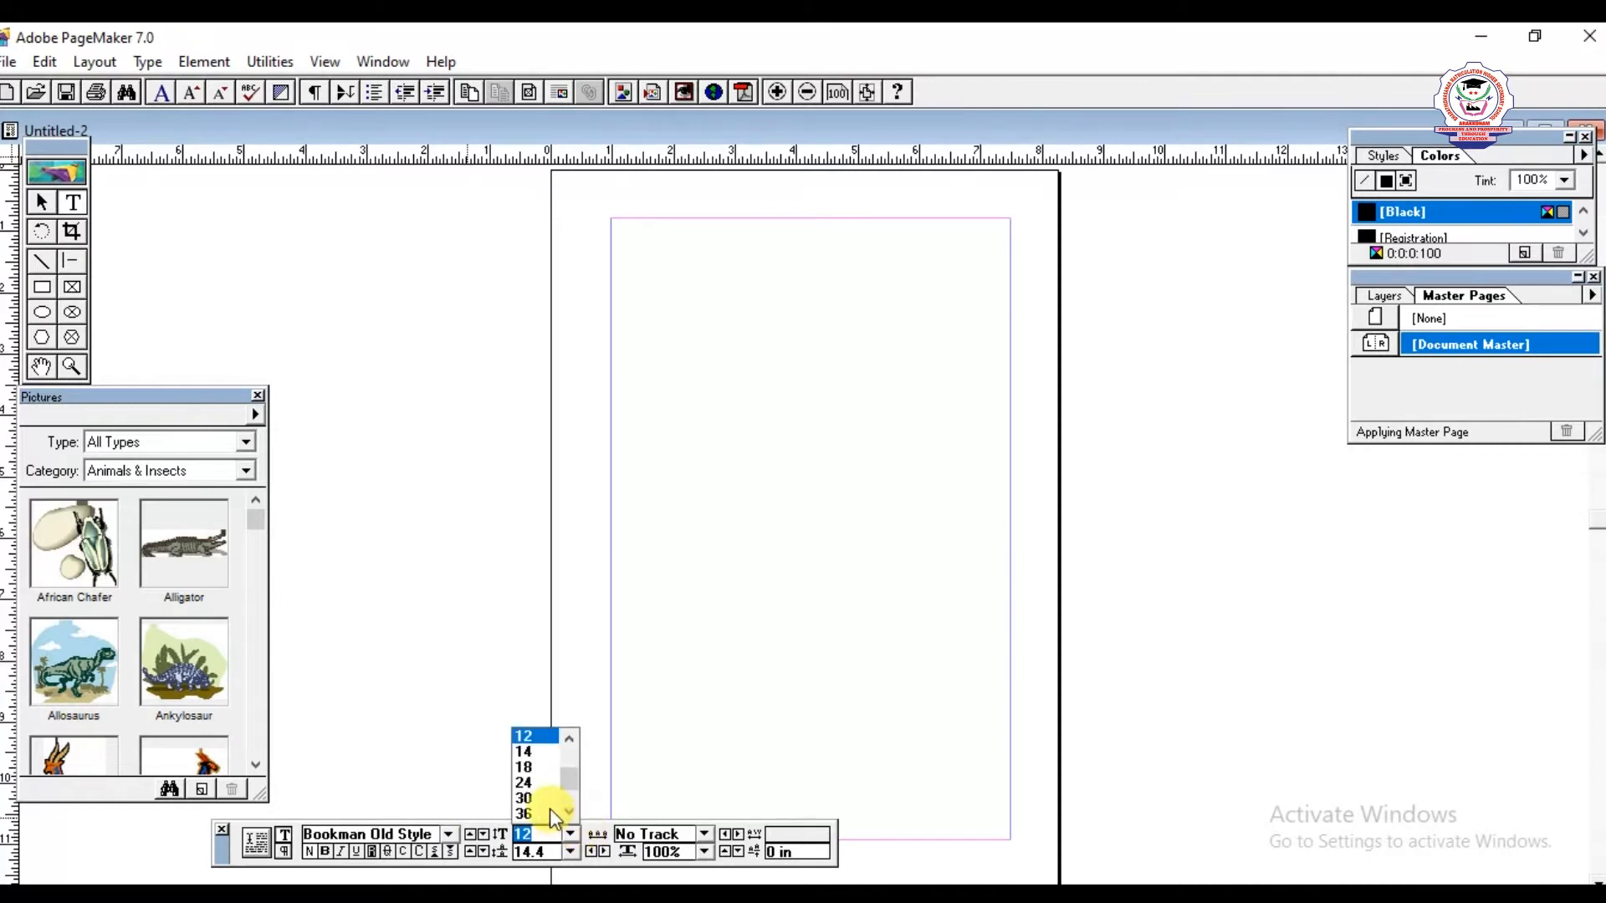
click(527, 783)
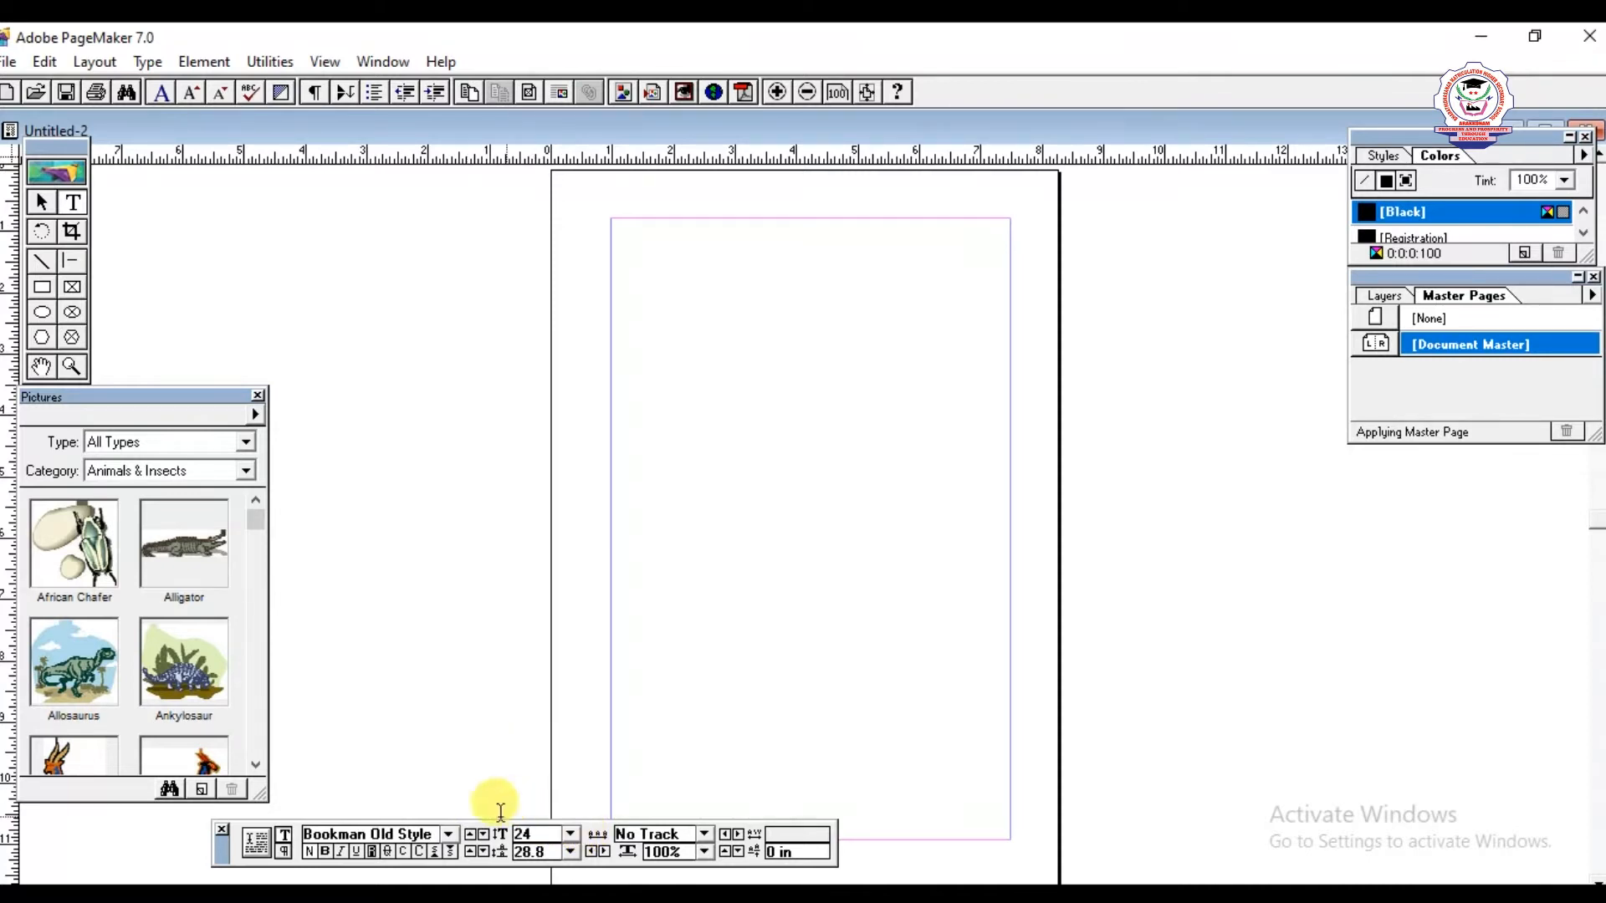
click(616, 284)
click(570, 833)
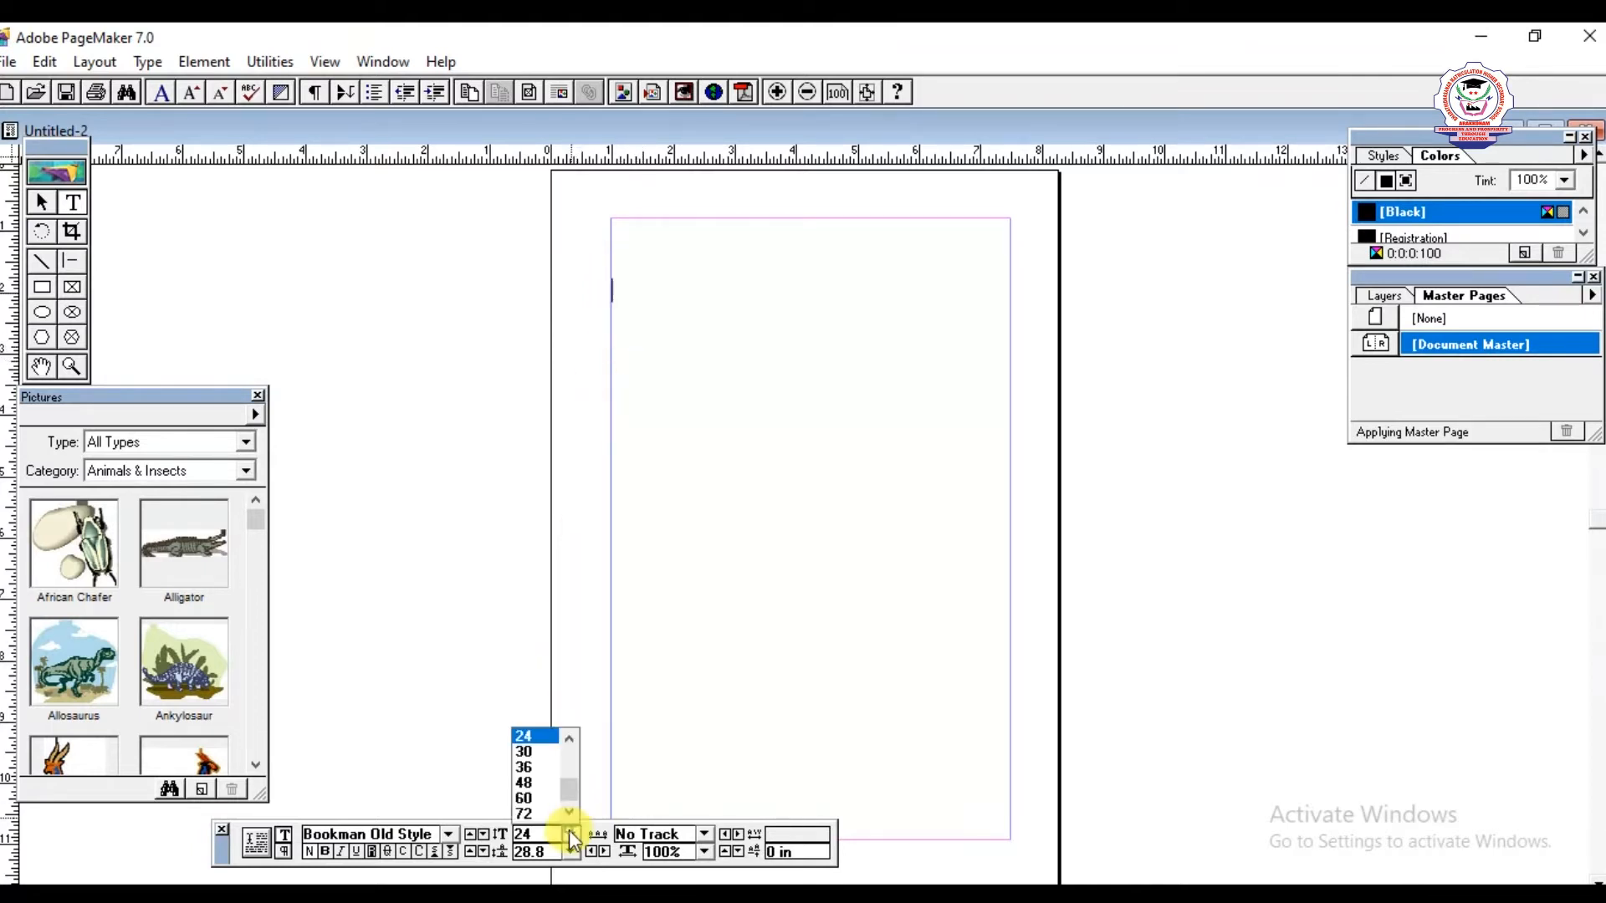
click(534, 768)
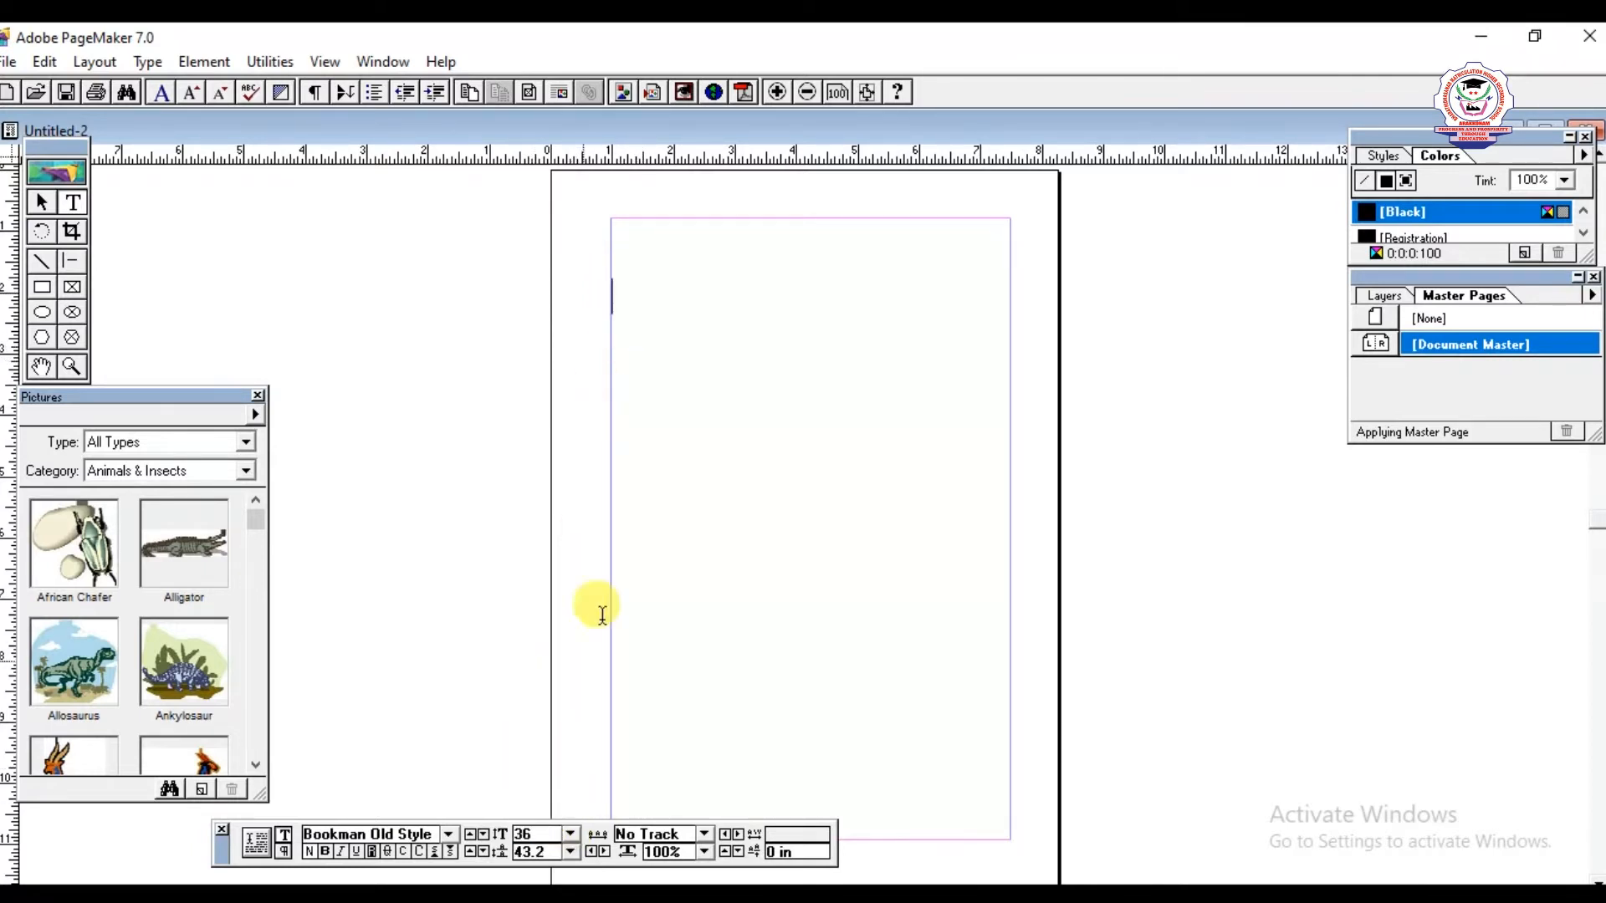
- Enter the heading "Bharathidhasanar Matric. Hr. Sec. School Arakkonam" on the page
click(684, 433)
text(Bhara)
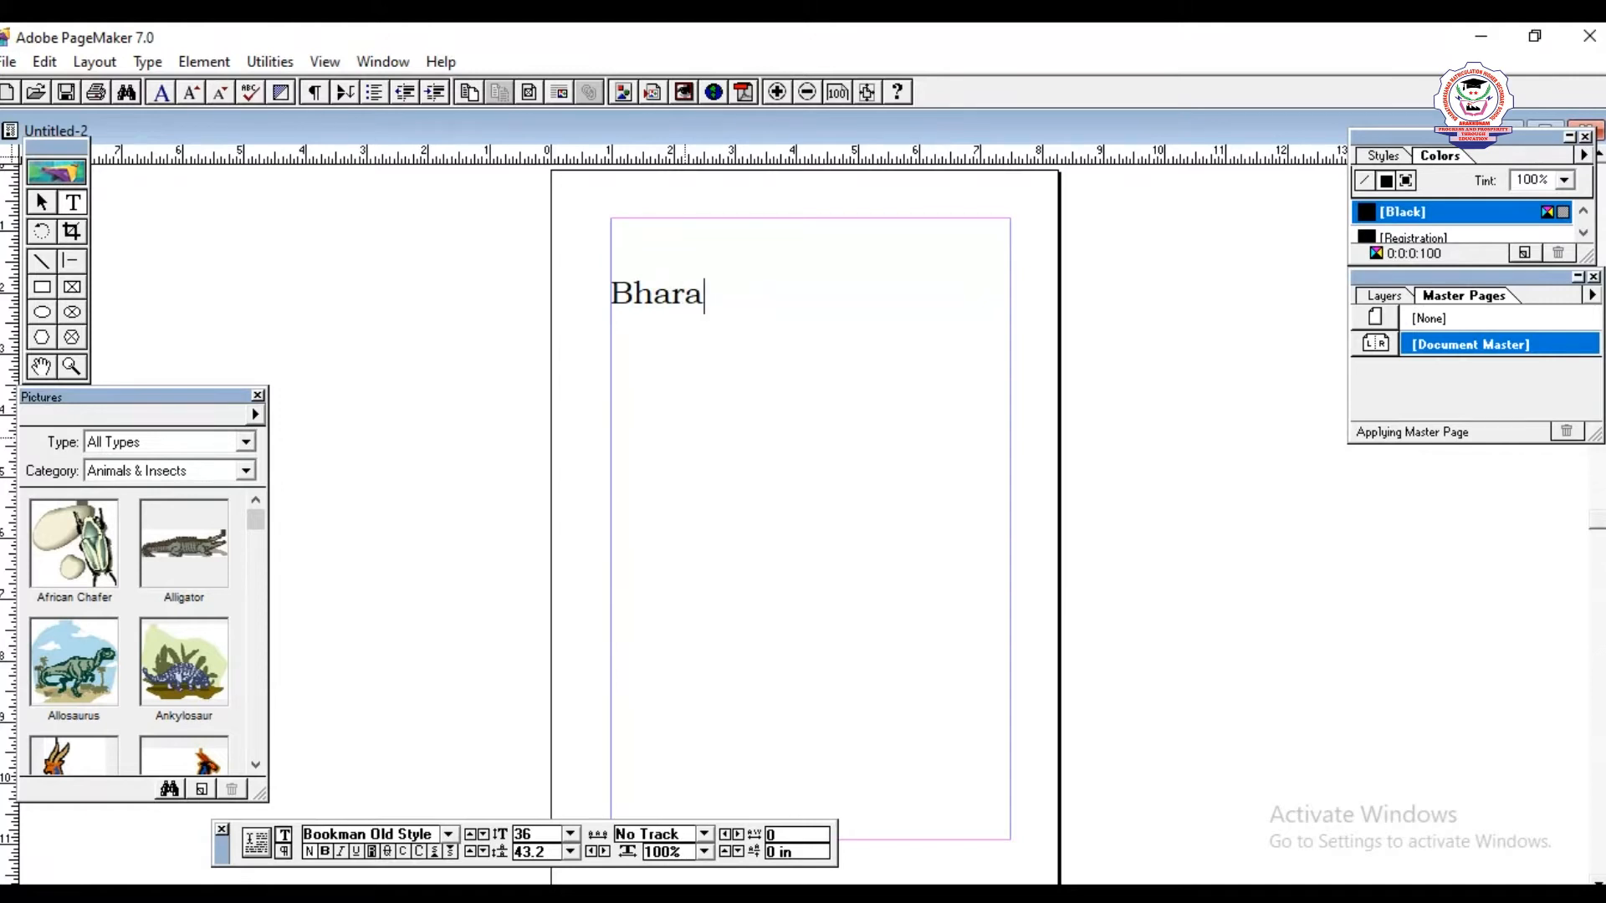
text(thidhasanar Matric. )
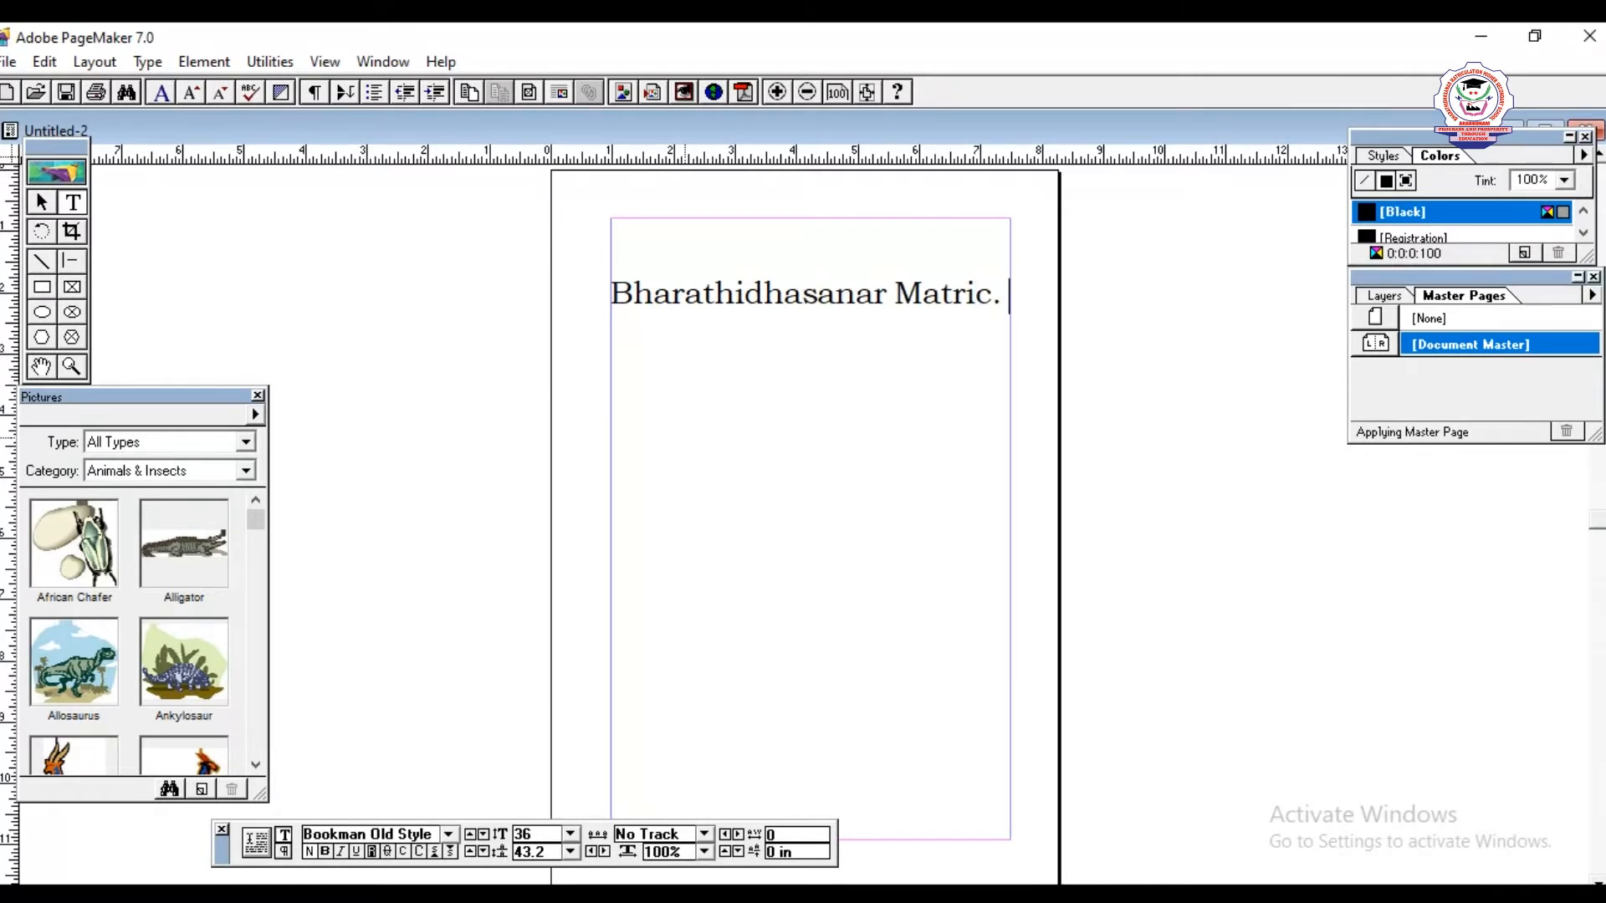
text(Hr. Sec.)
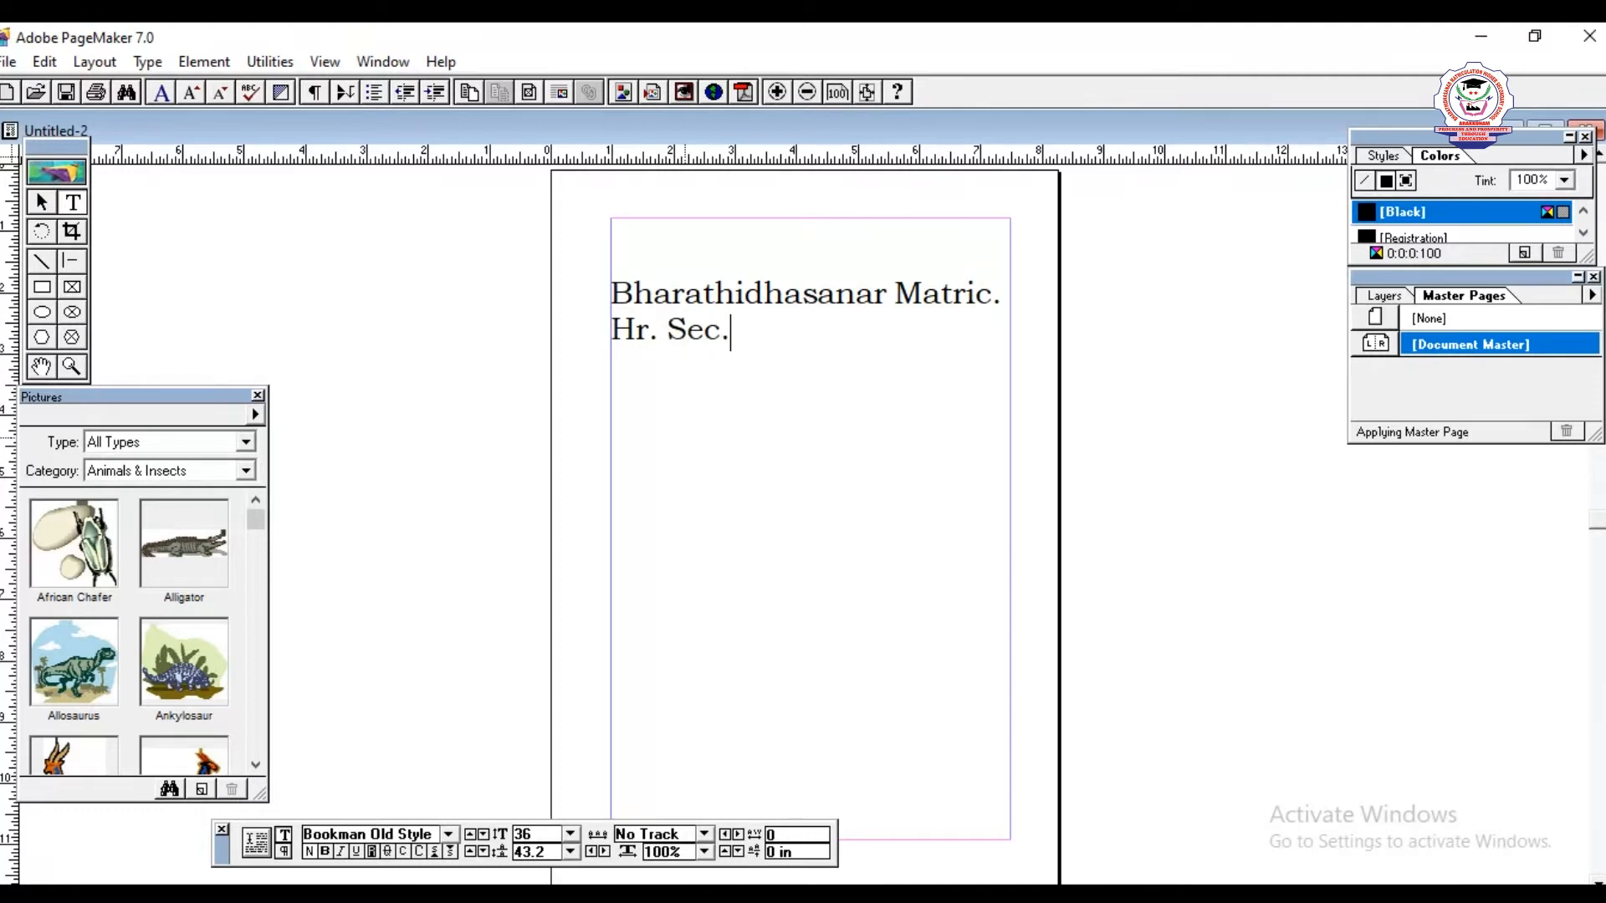
text( Schoo)
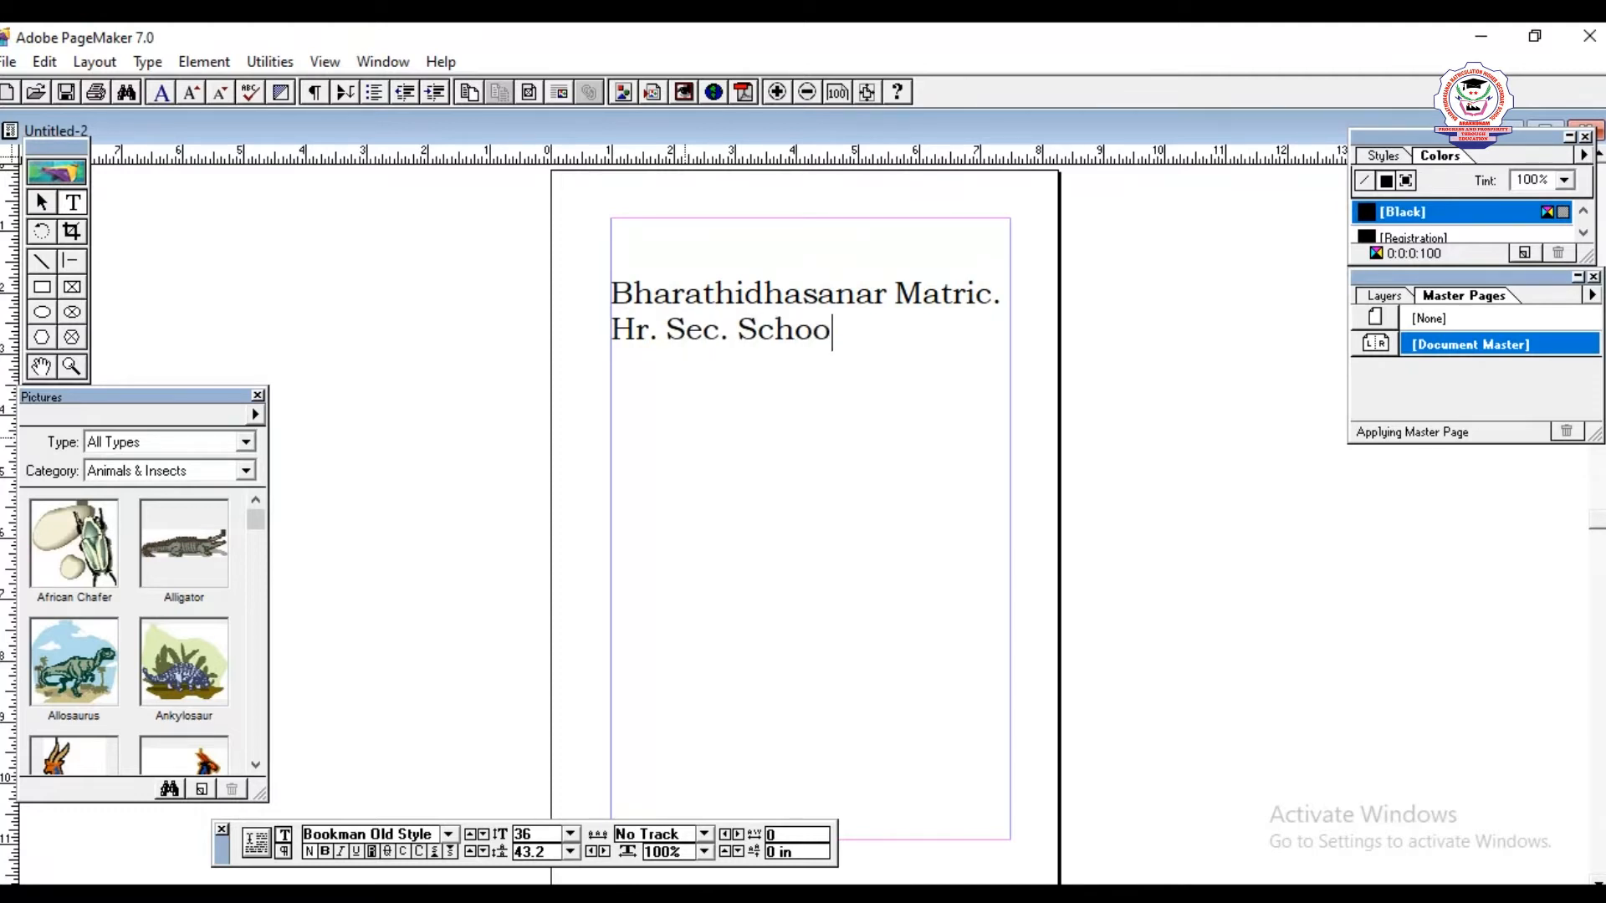
text(l Ar)
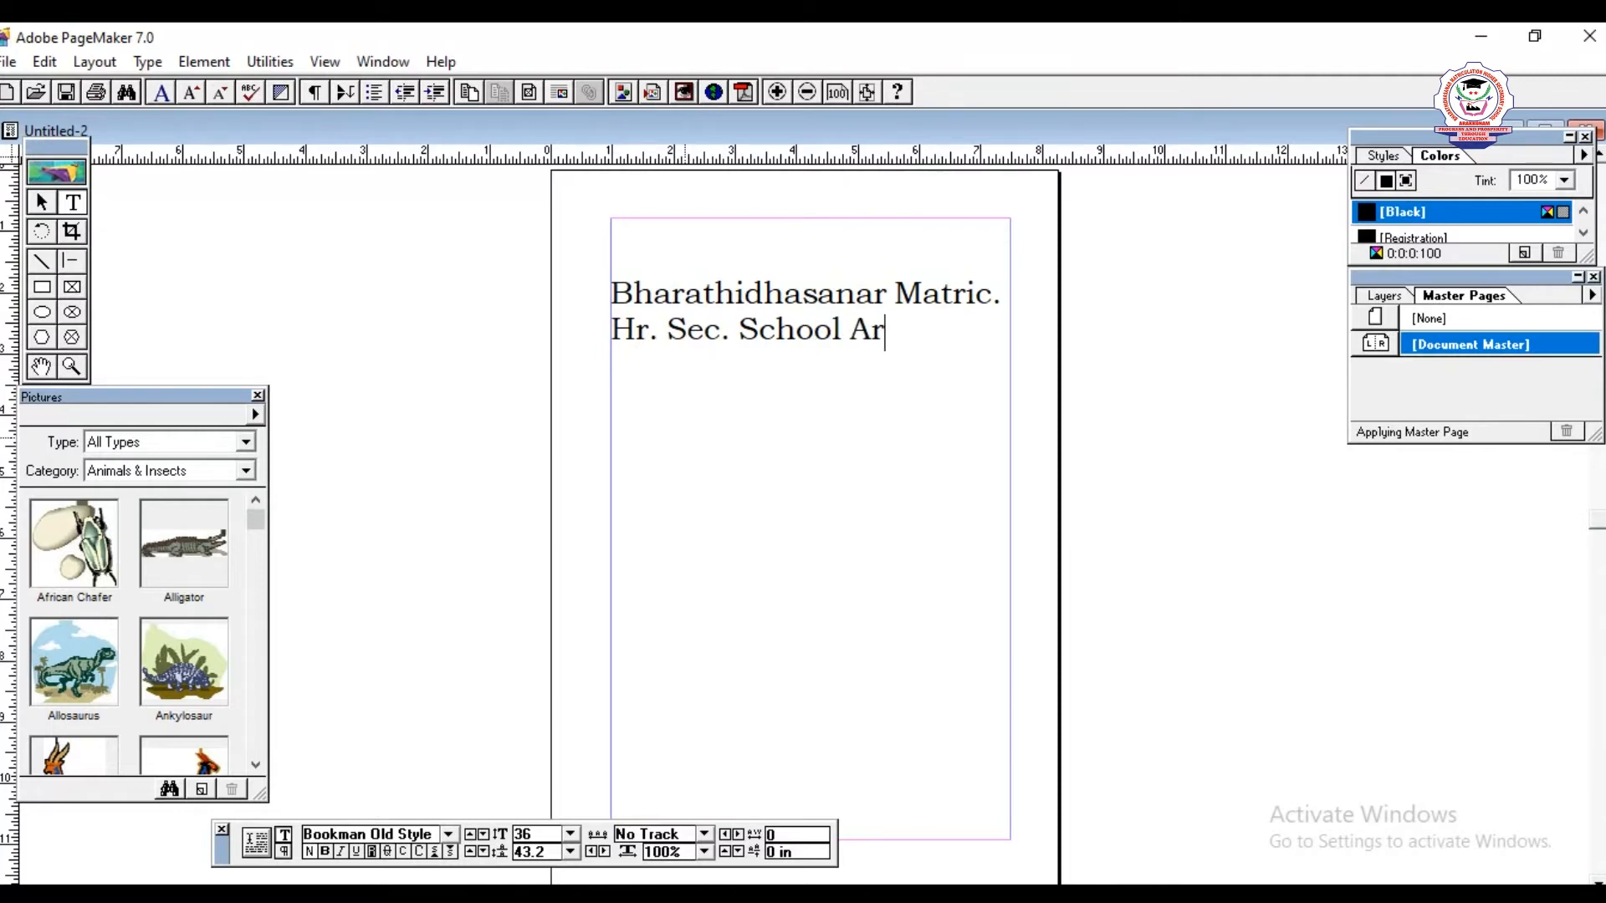
text(akkonam)
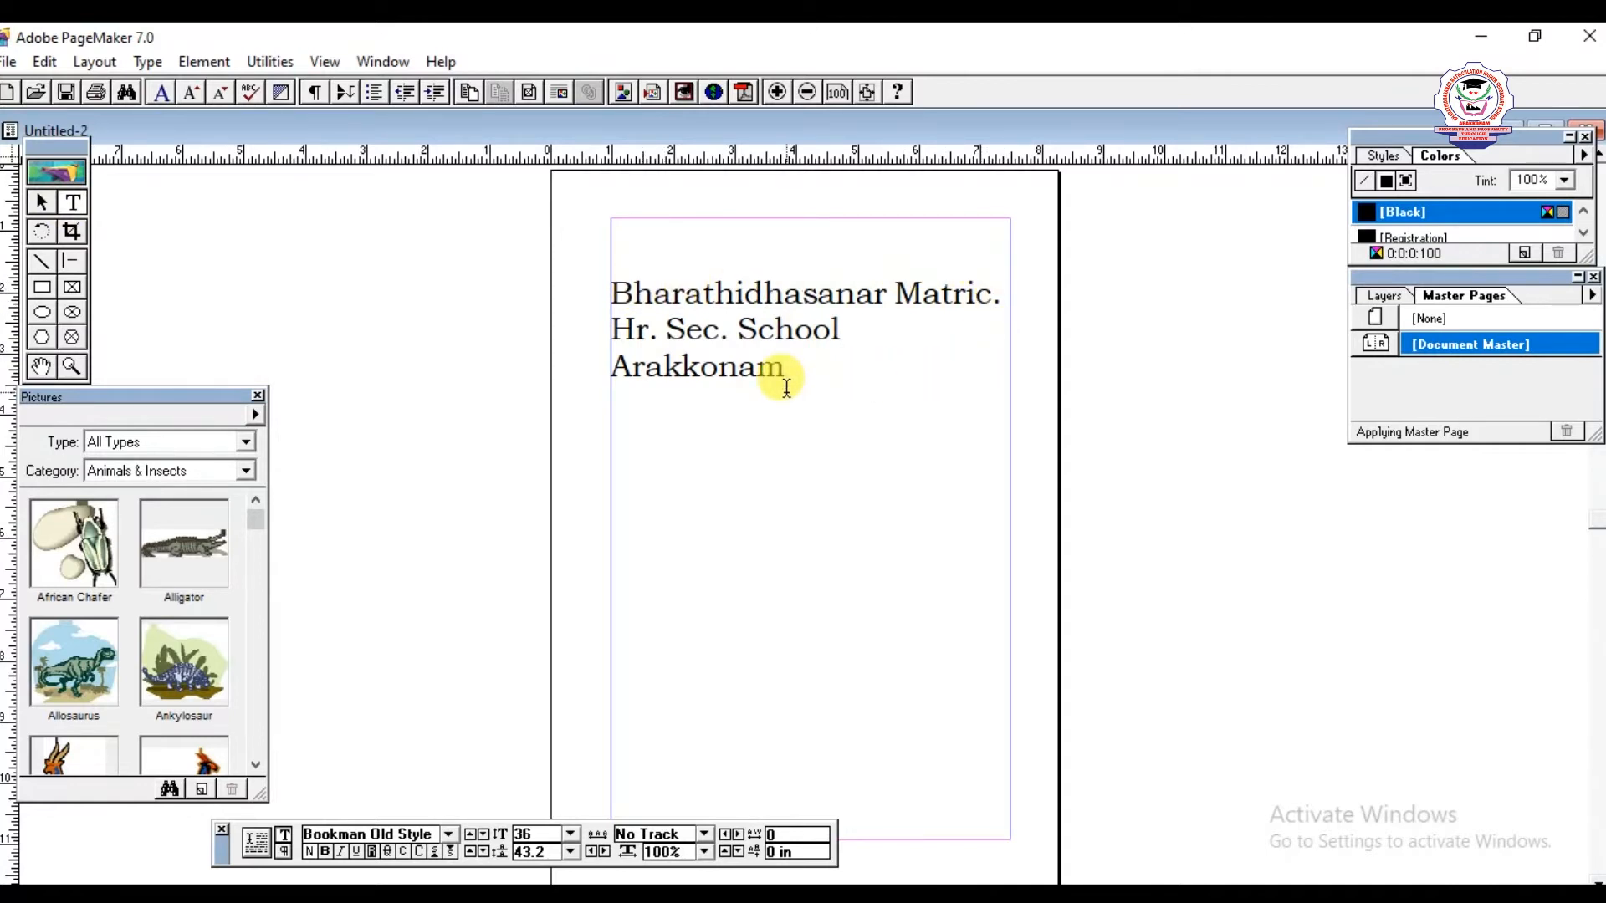
- Select the heading's text block to examine its windowshade handles
click(49, 202)
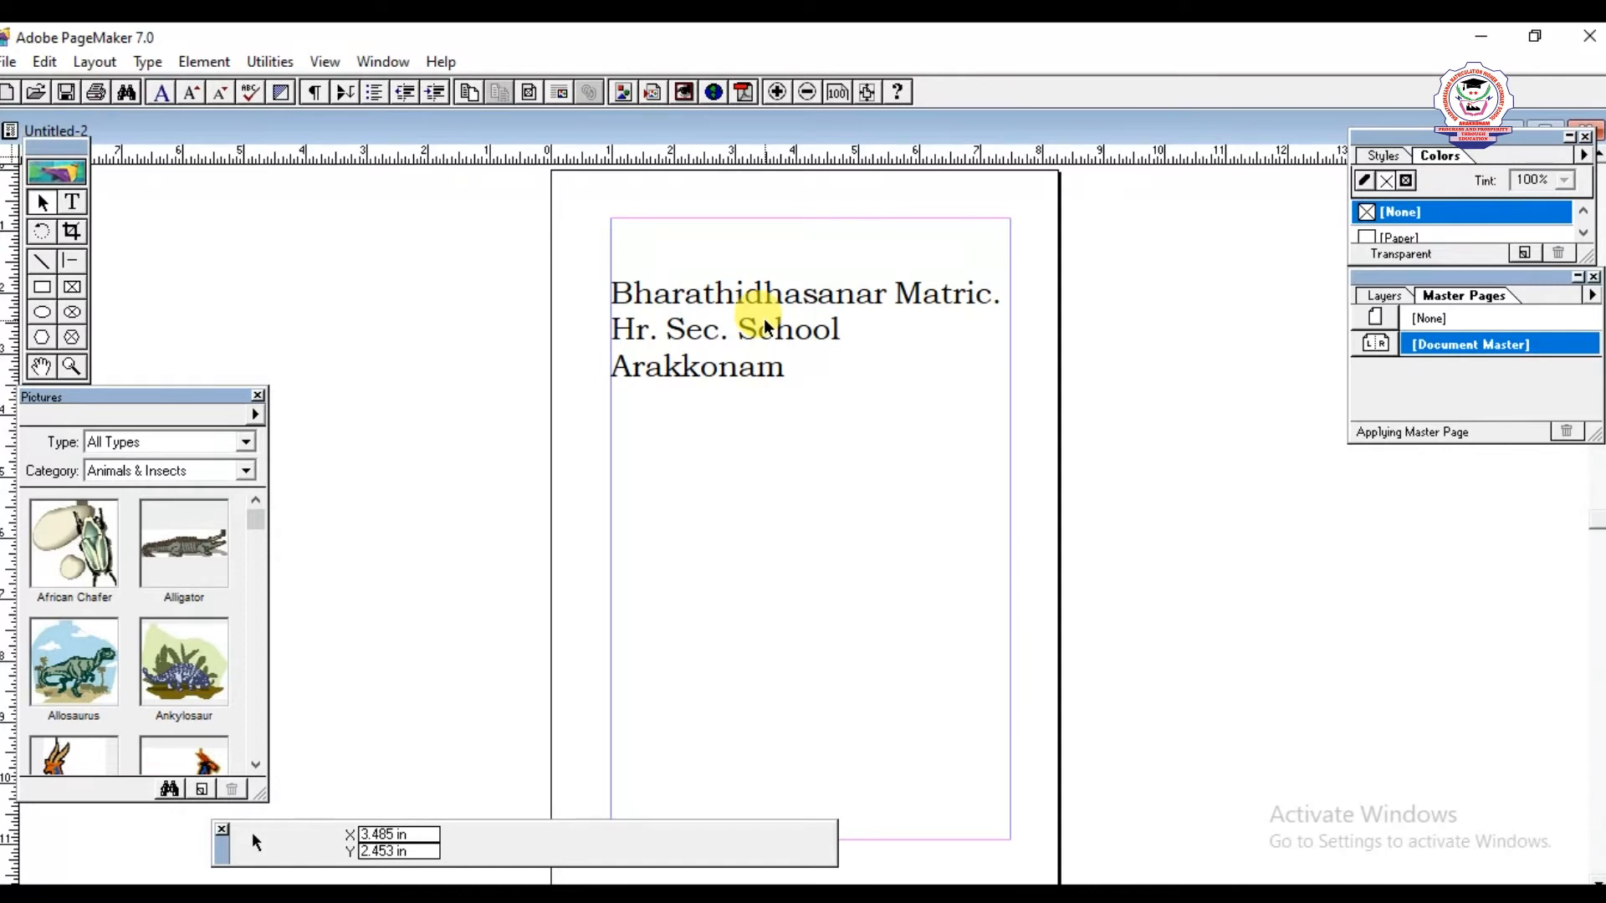
click(824, 383)
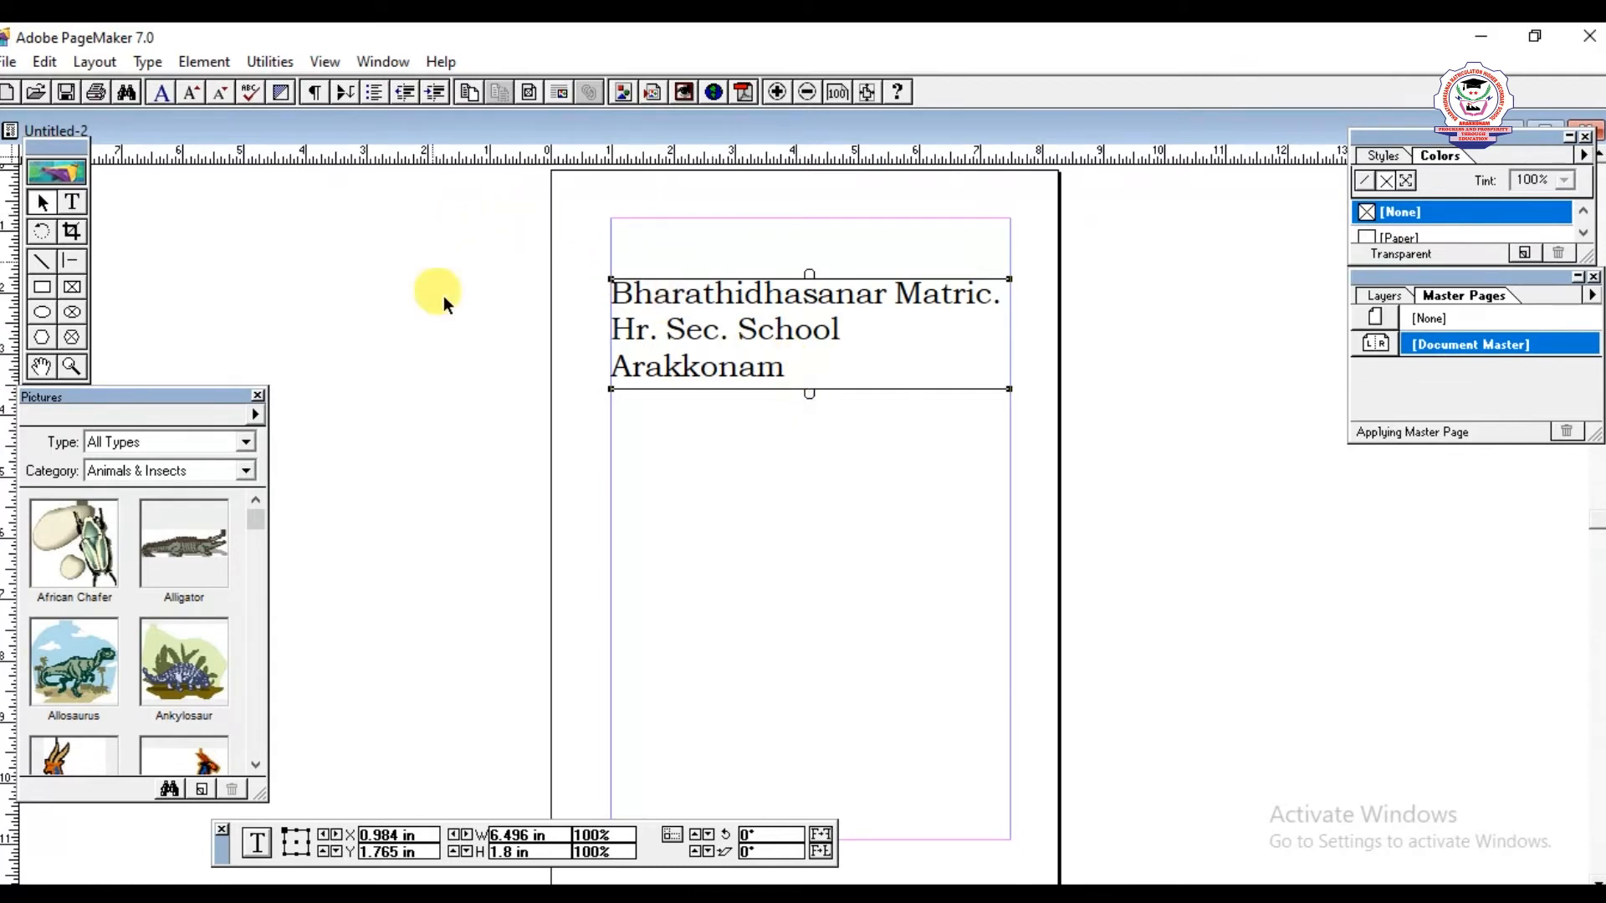
- Add a new line below the heading reading "Computer is a Electronic device which is used to store and manipulate the data"
click(74, 209)
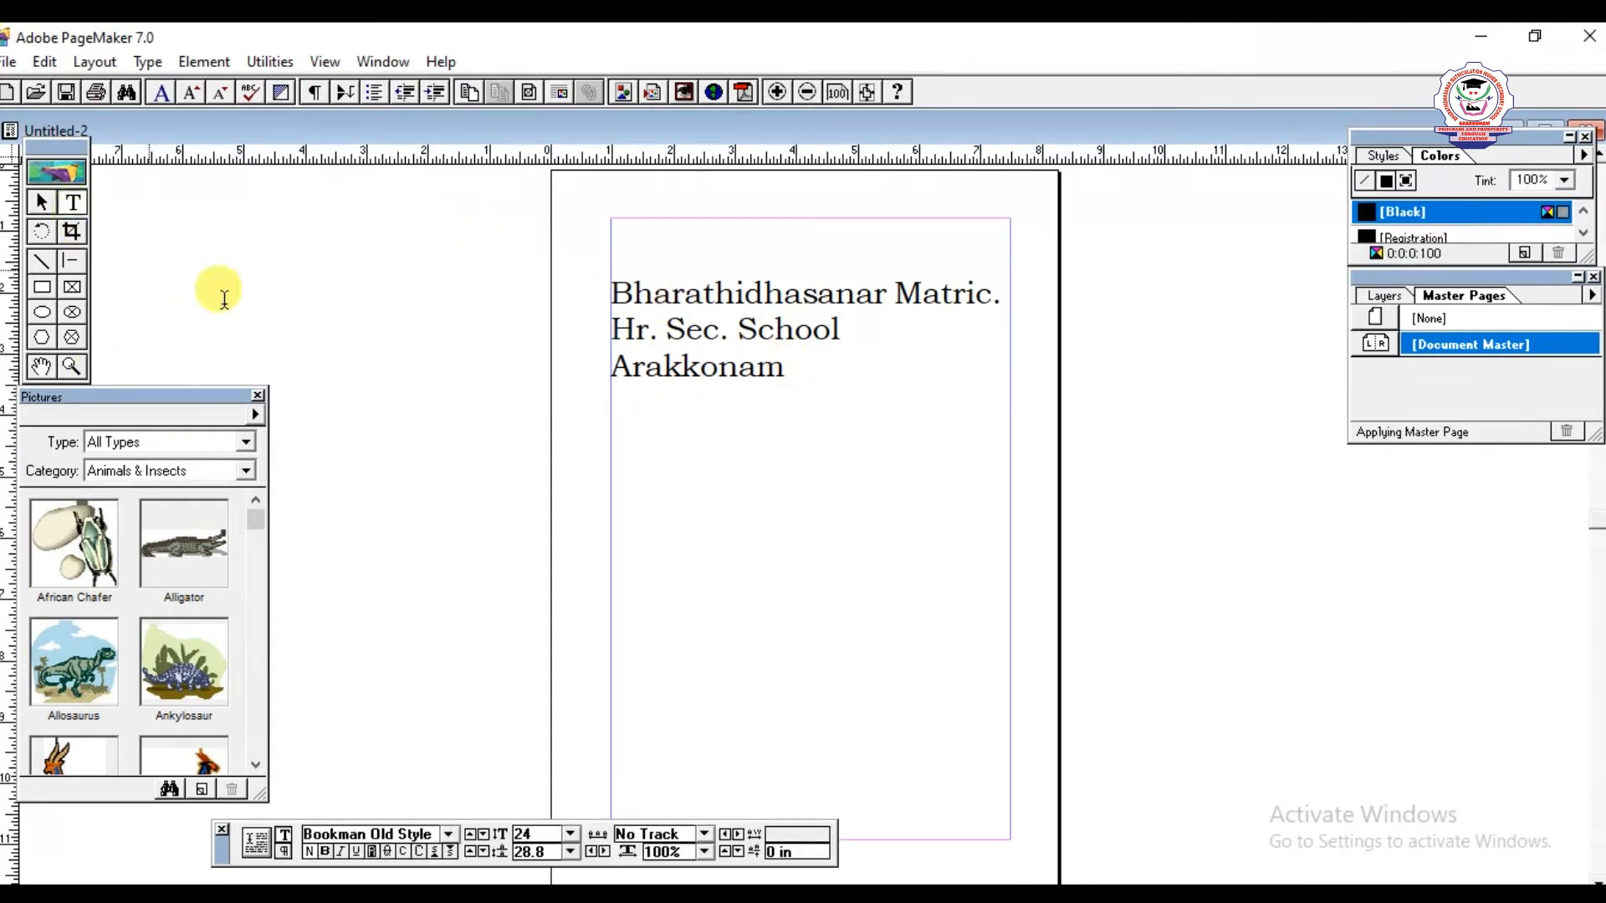
click(795, 369)
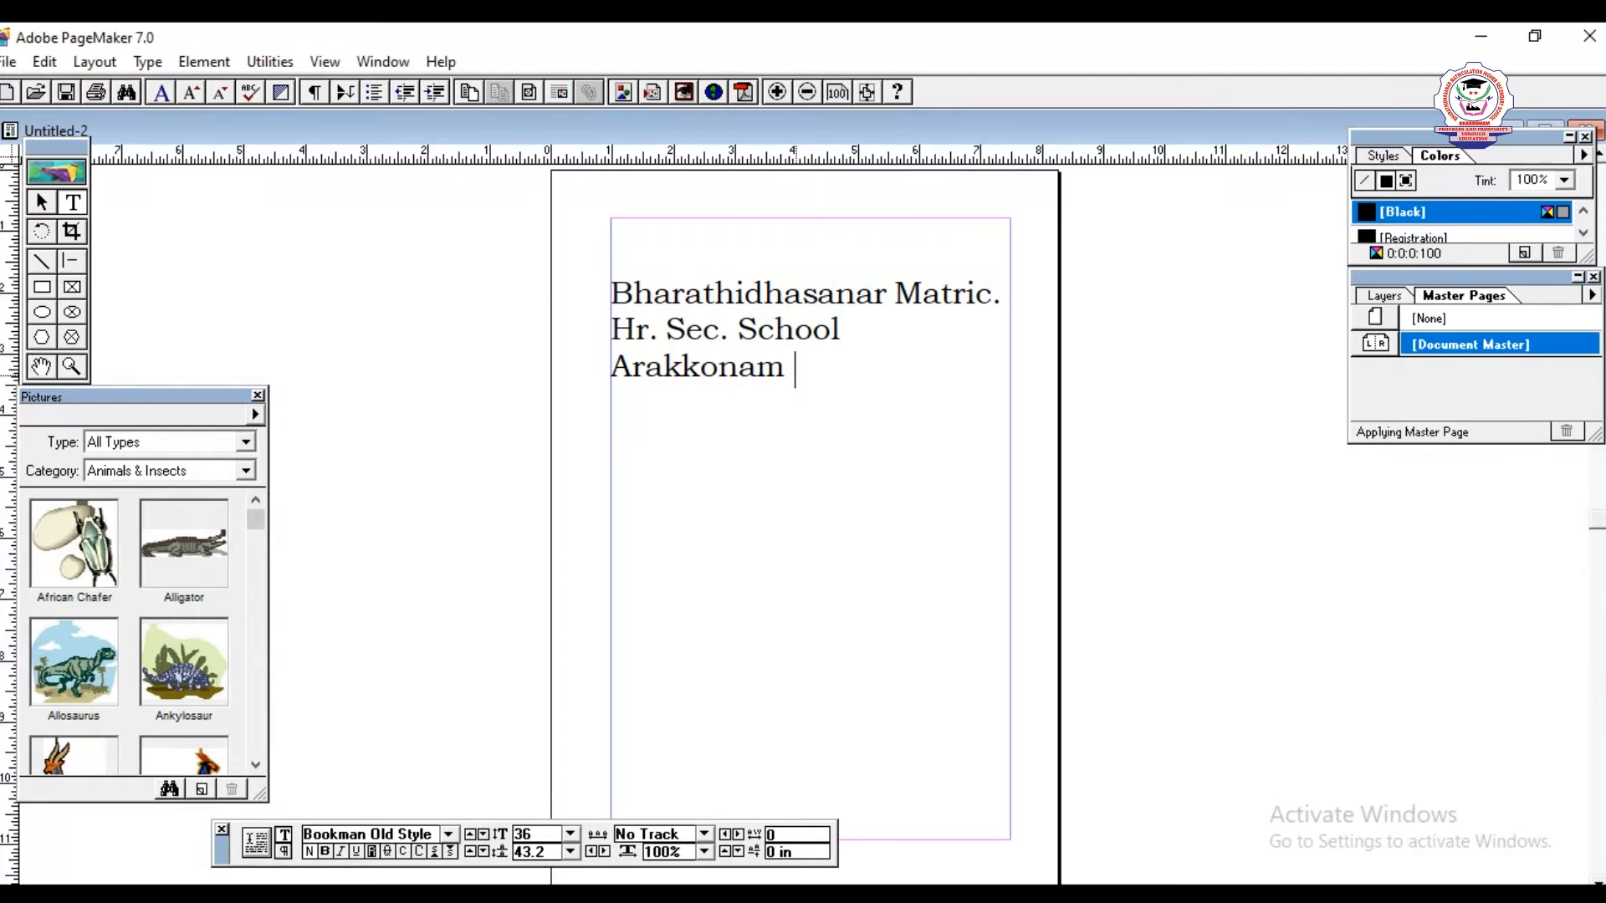
key(Return)
text(Compu)
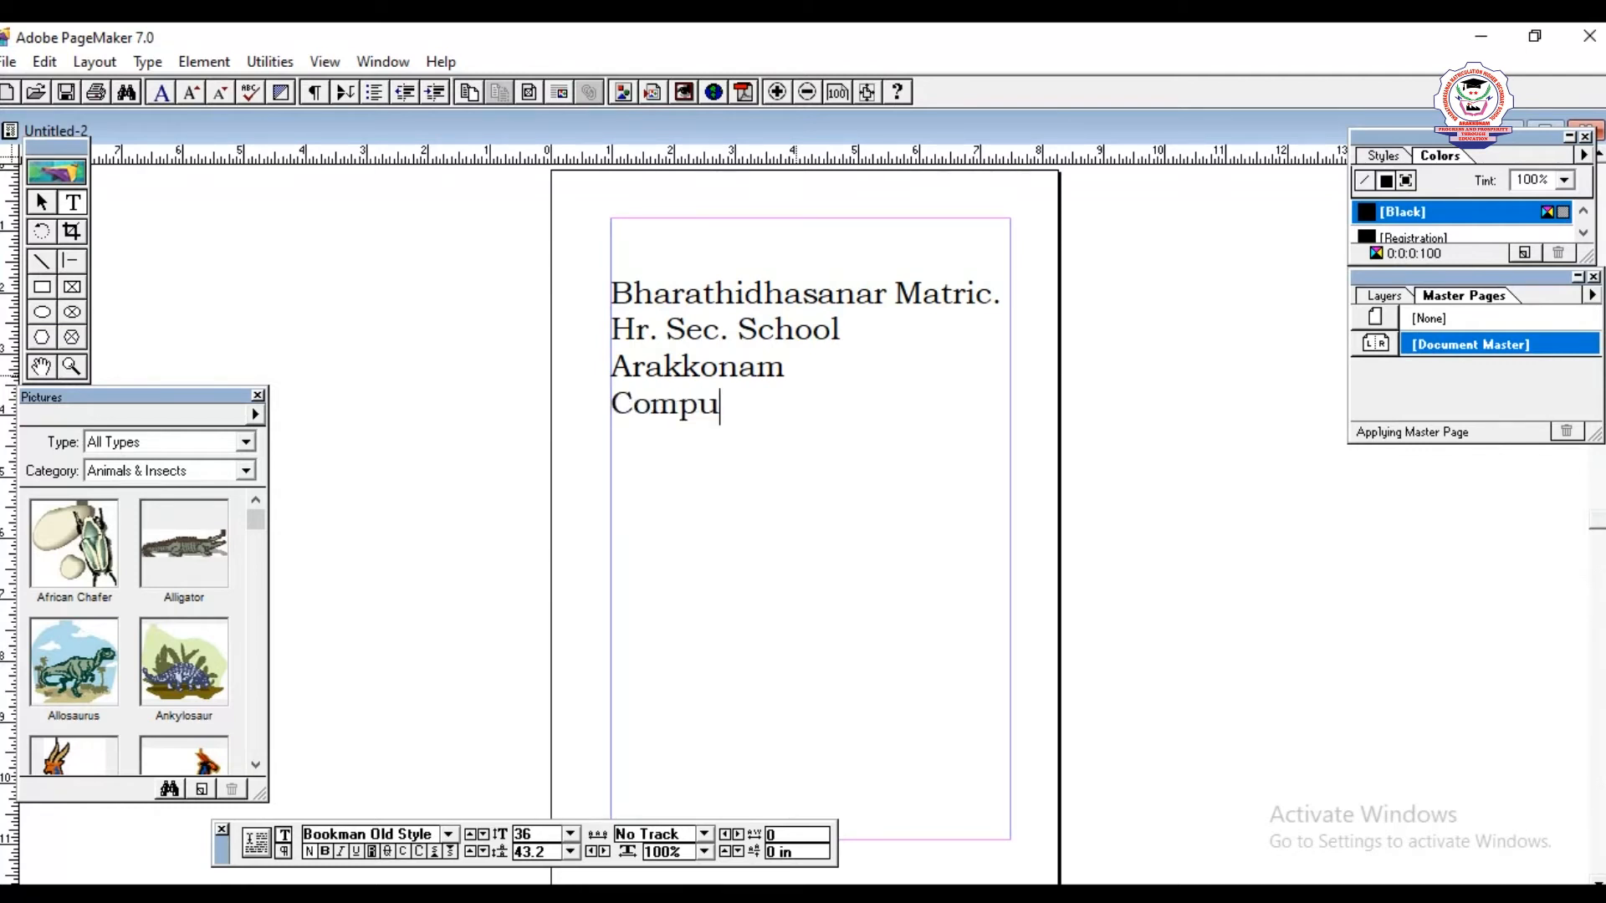
text(ter is a Ele)
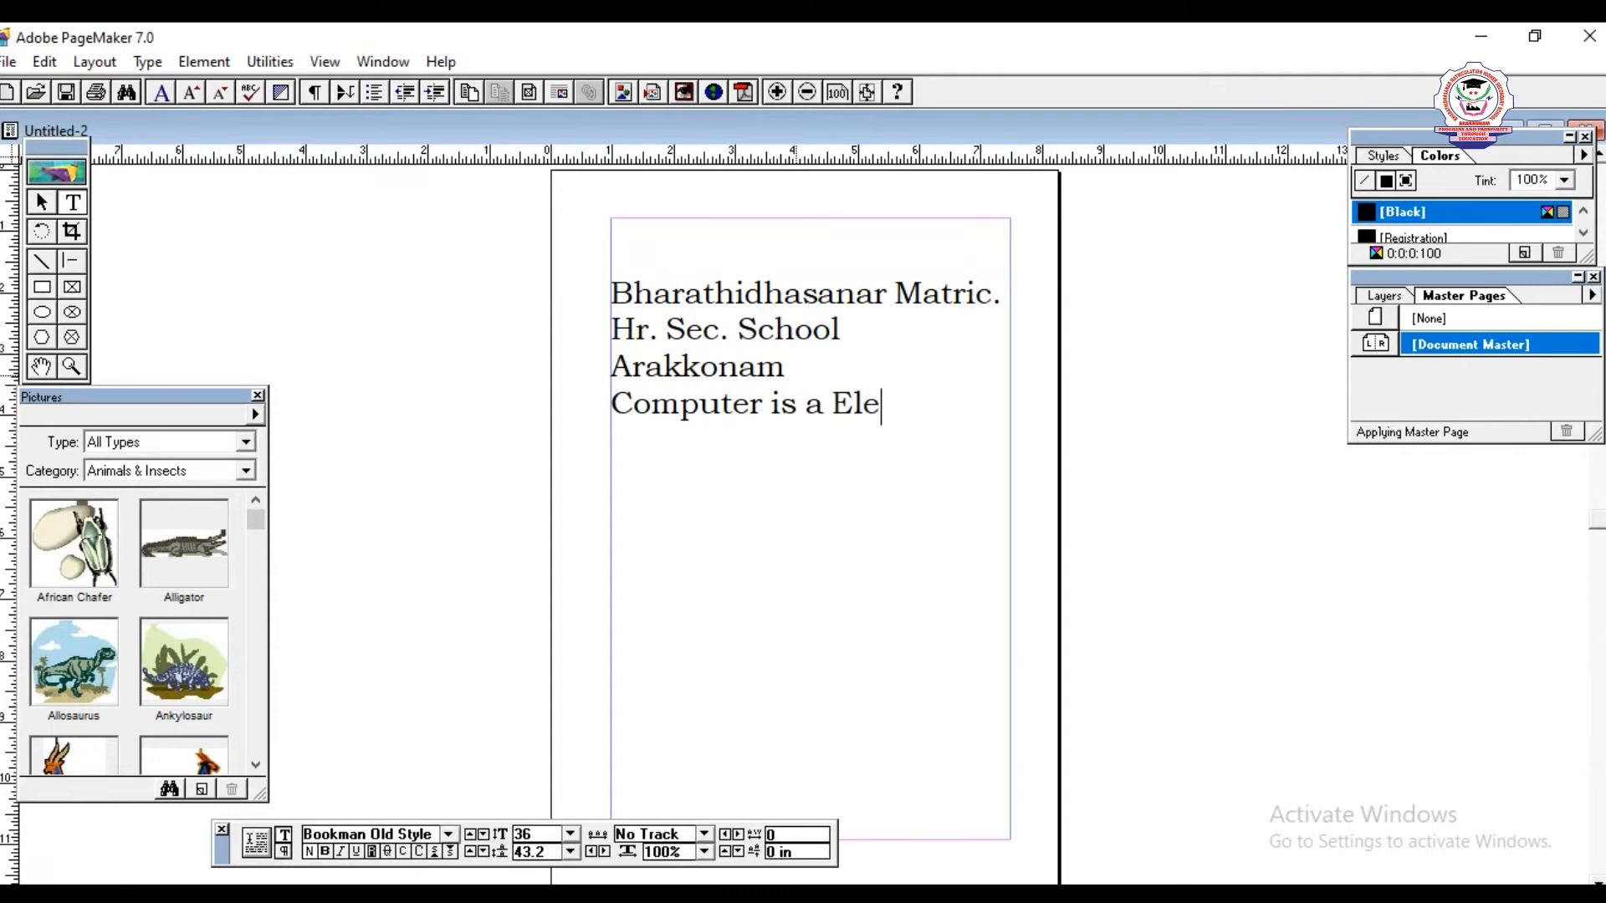
text(ctronic device)
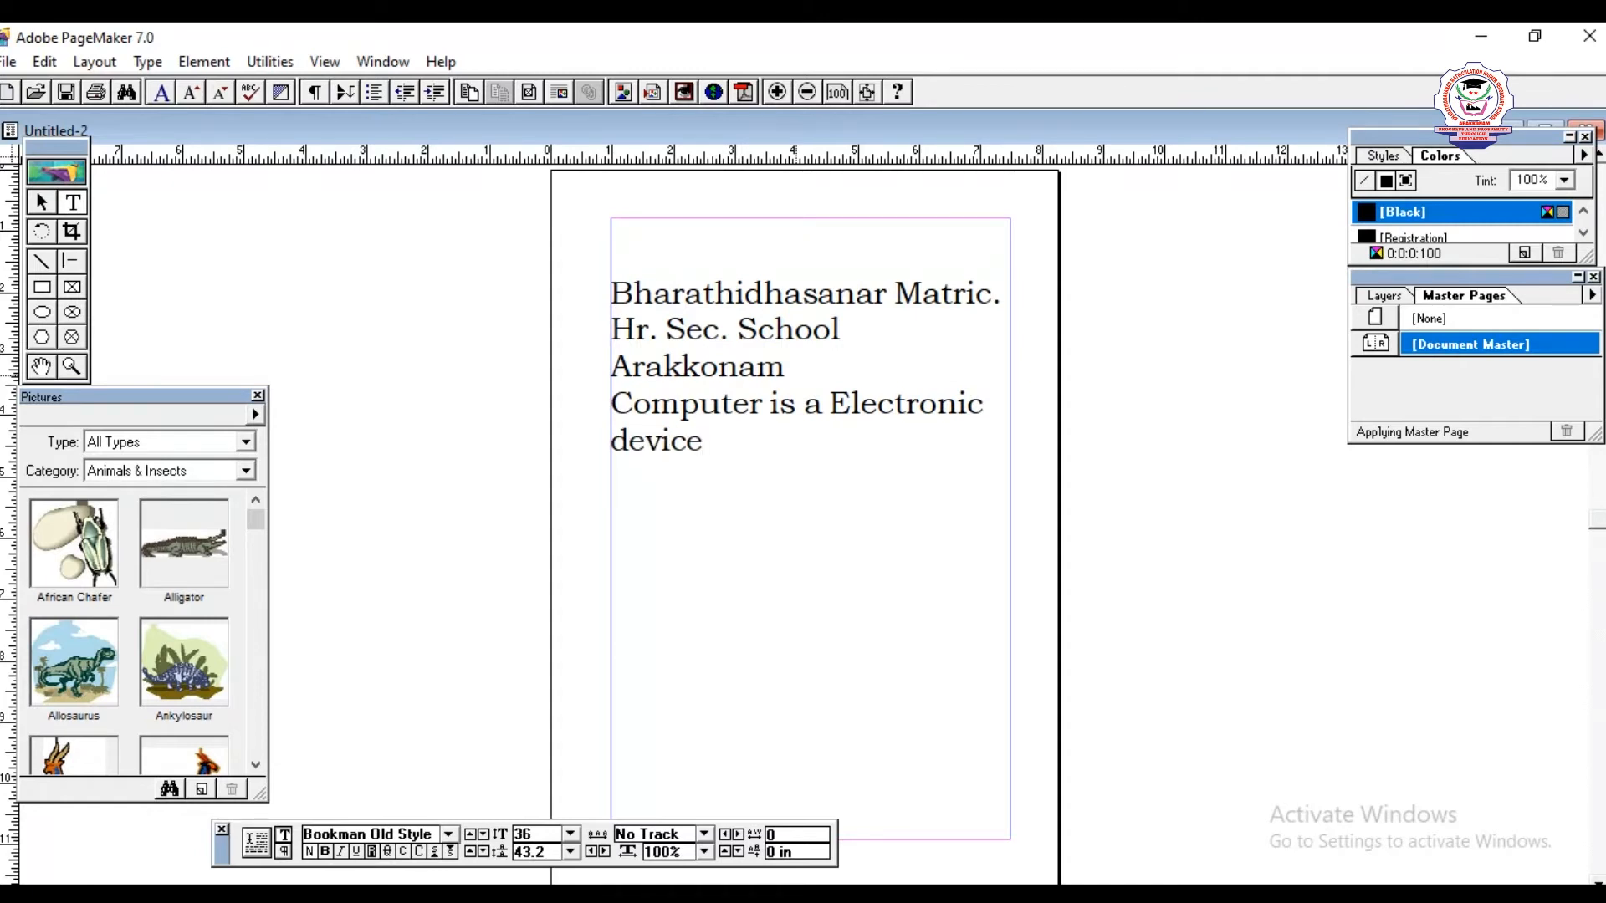
text( which is used to store and manipulate the data)
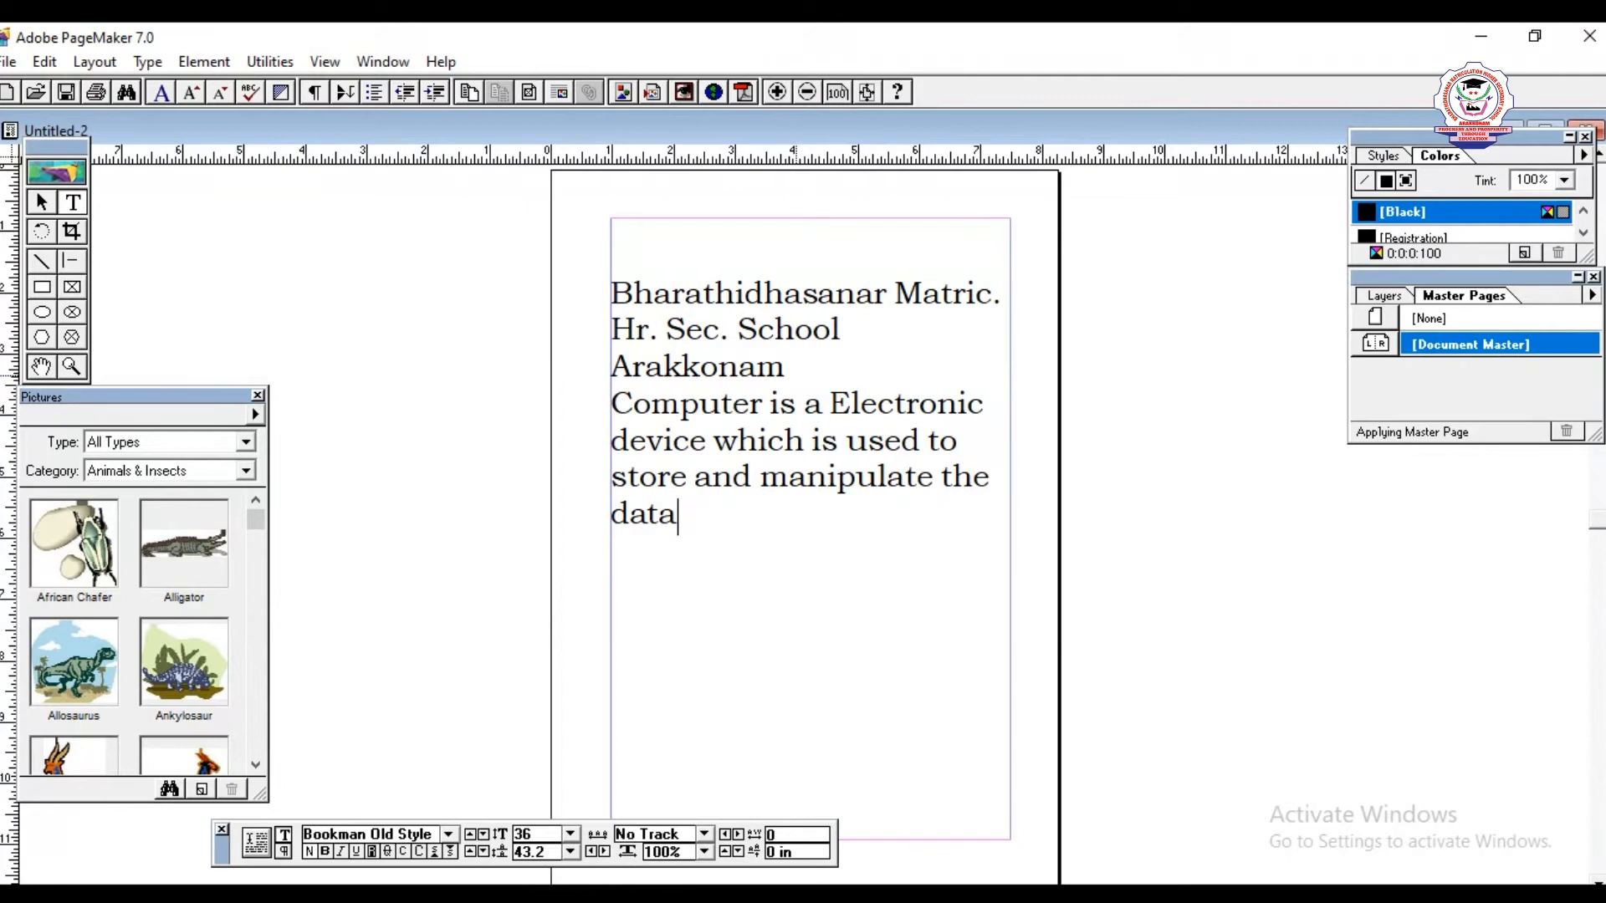
- Make the school heading from "Bharathidhasanar" through "Arakkonam" bold
drag(607, 293, 823, 358)
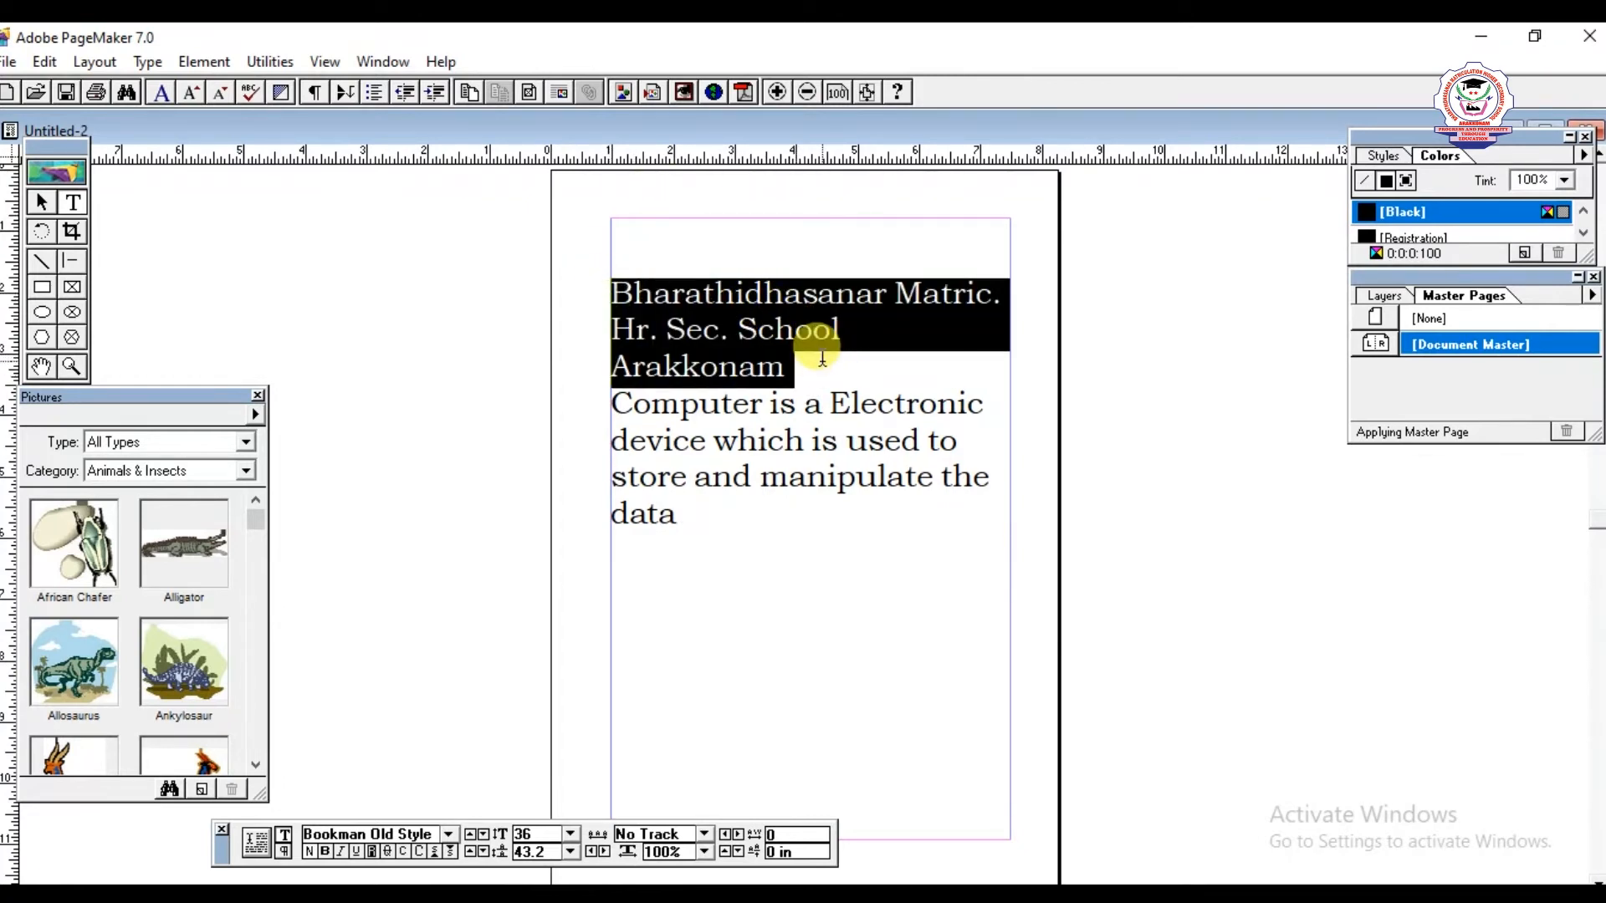
drag(609, 288, 799, 365)
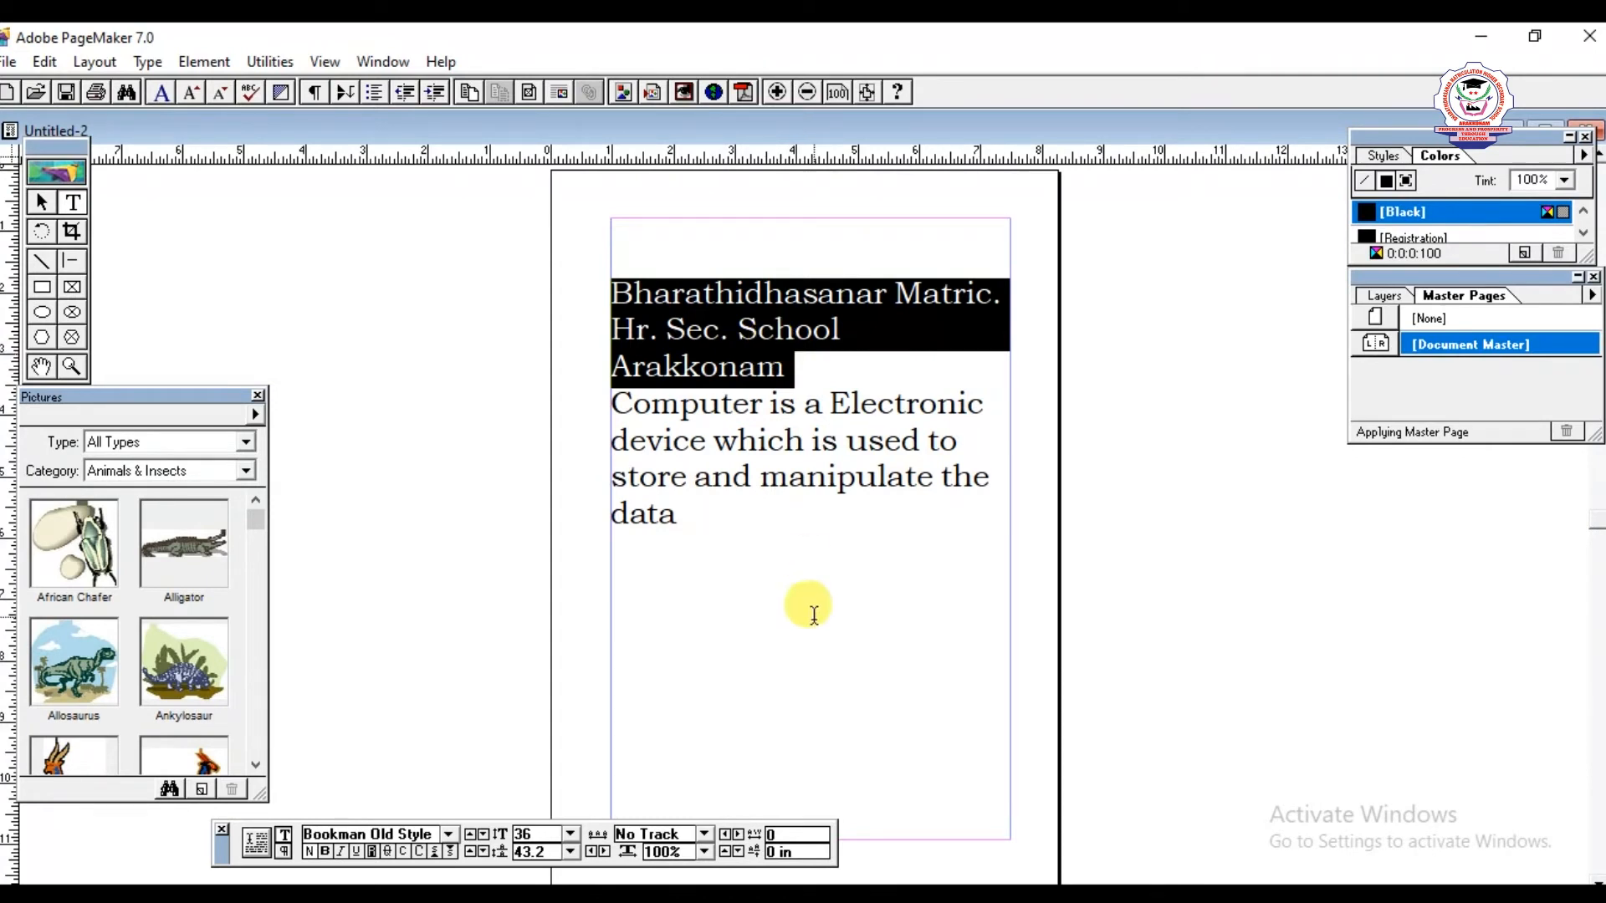
click(326, 852)
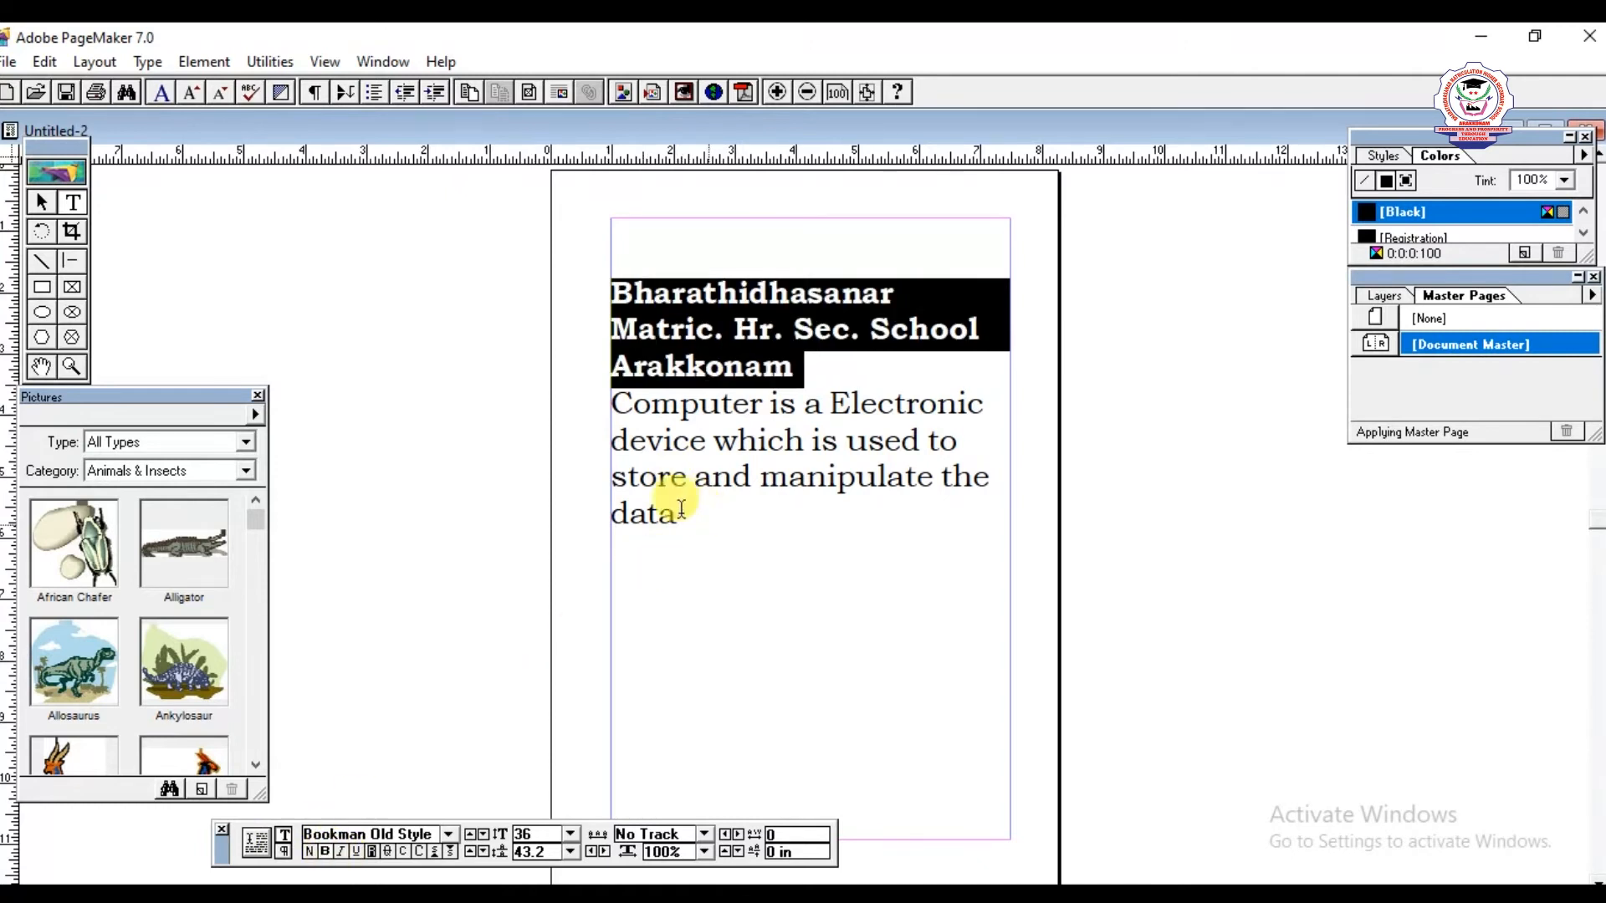
- Select the whole text block and roll its bottom edge up to hide the sentence about computers
click(44, 203)
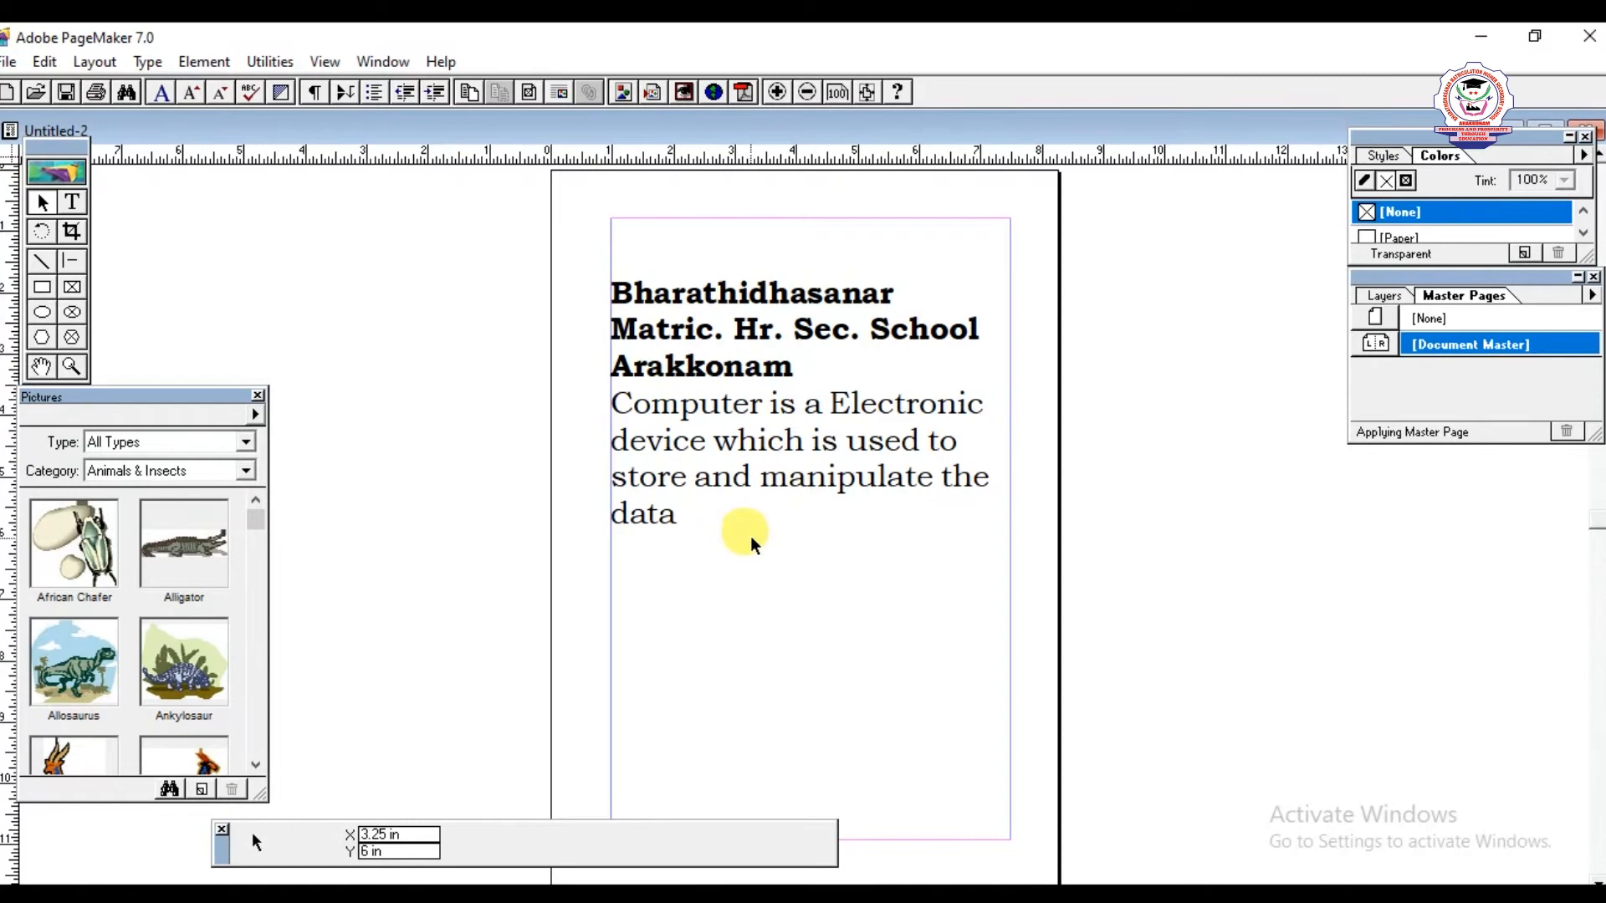
click(756, 505)
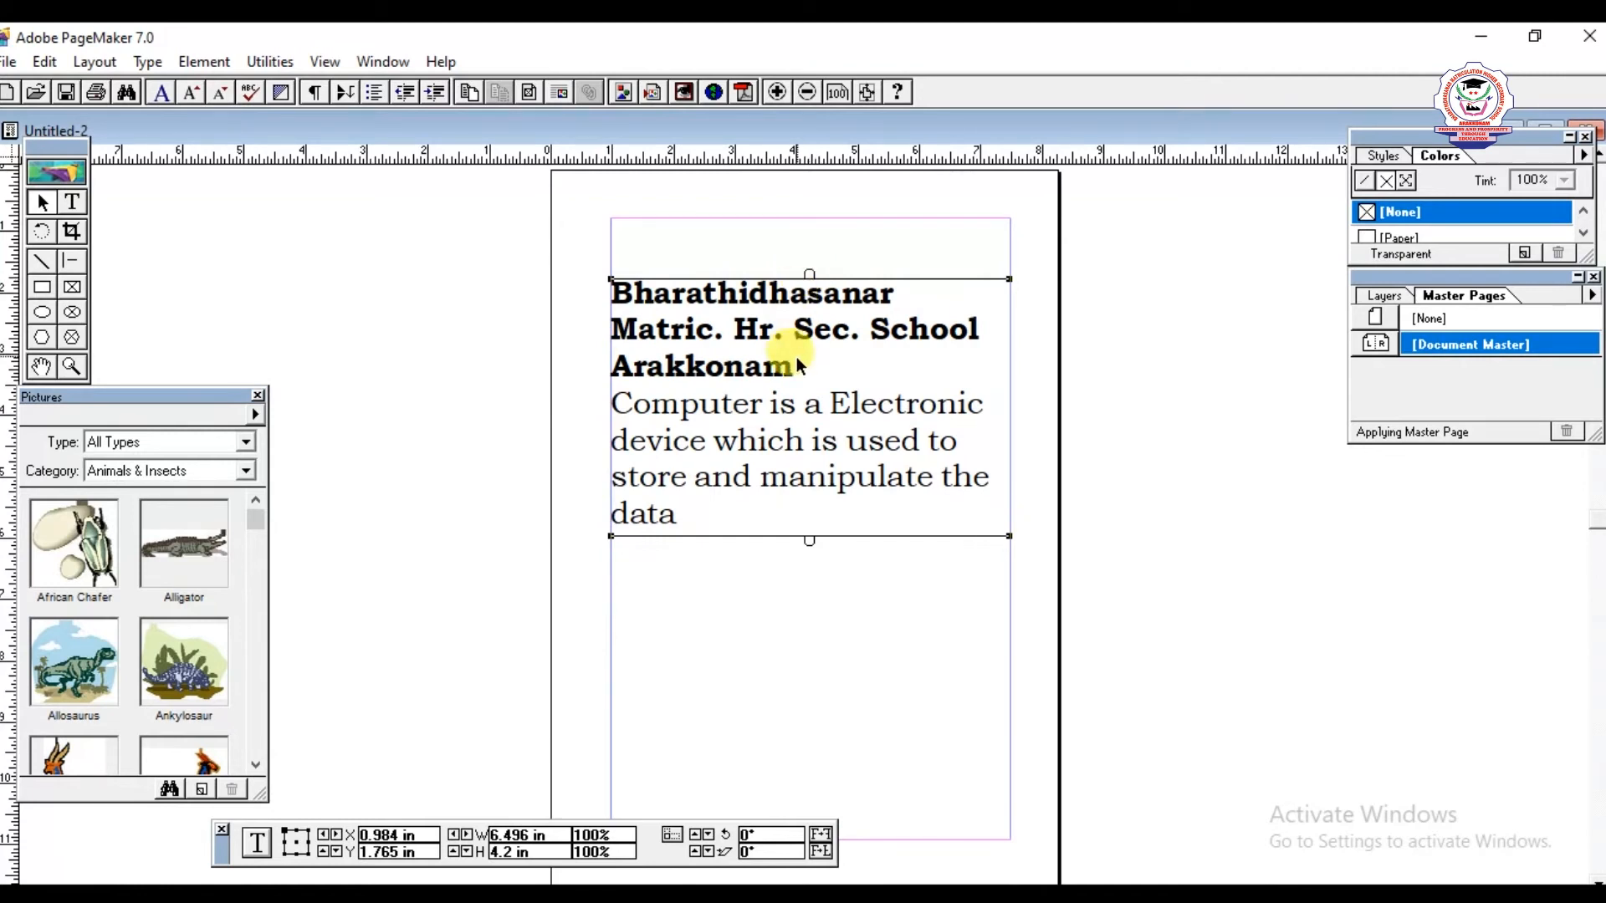
drag(807, 538, 810, 384)
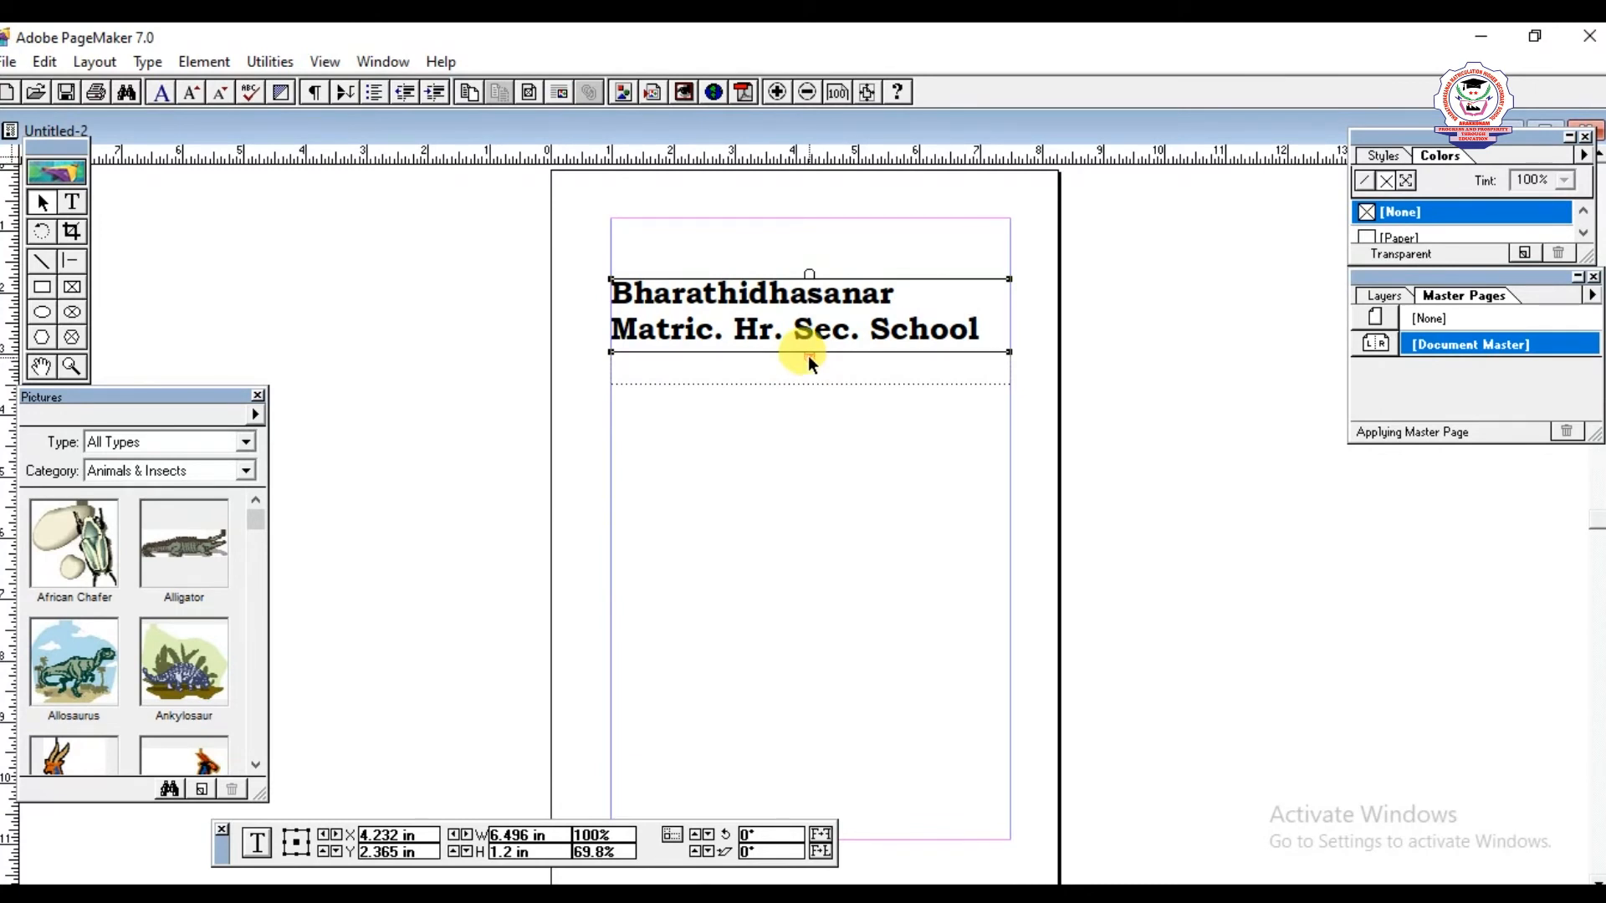
- Extend the text block's bottom edge downward to reveal the full sentence ending in "data"
drag(810, 358, 820, 704)
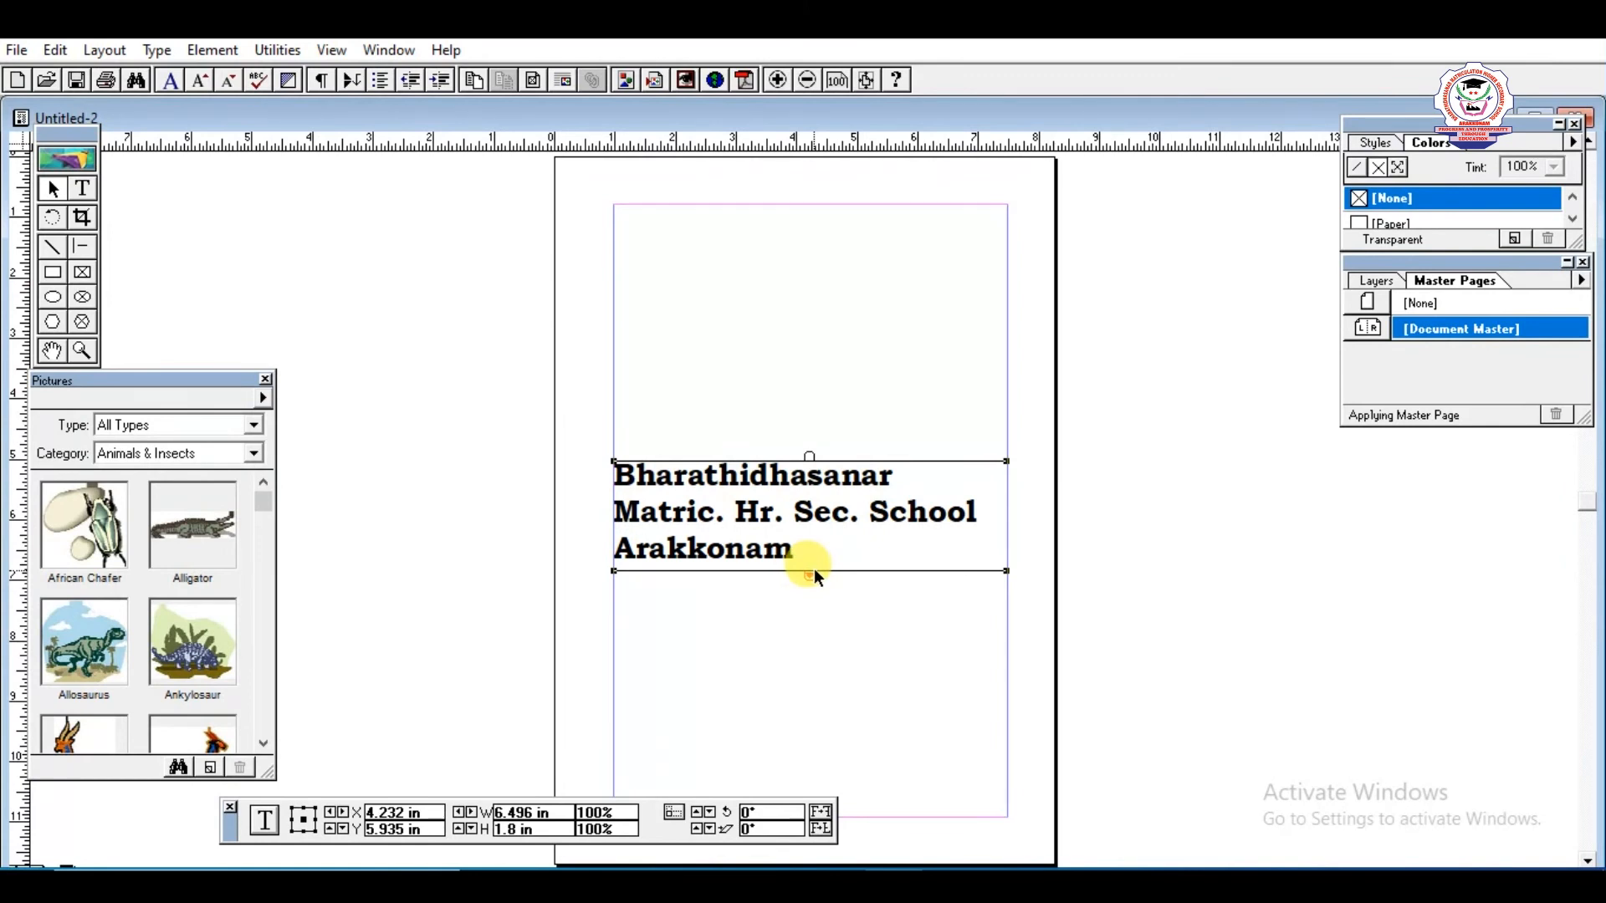
drag(810, 575, 816, 713)
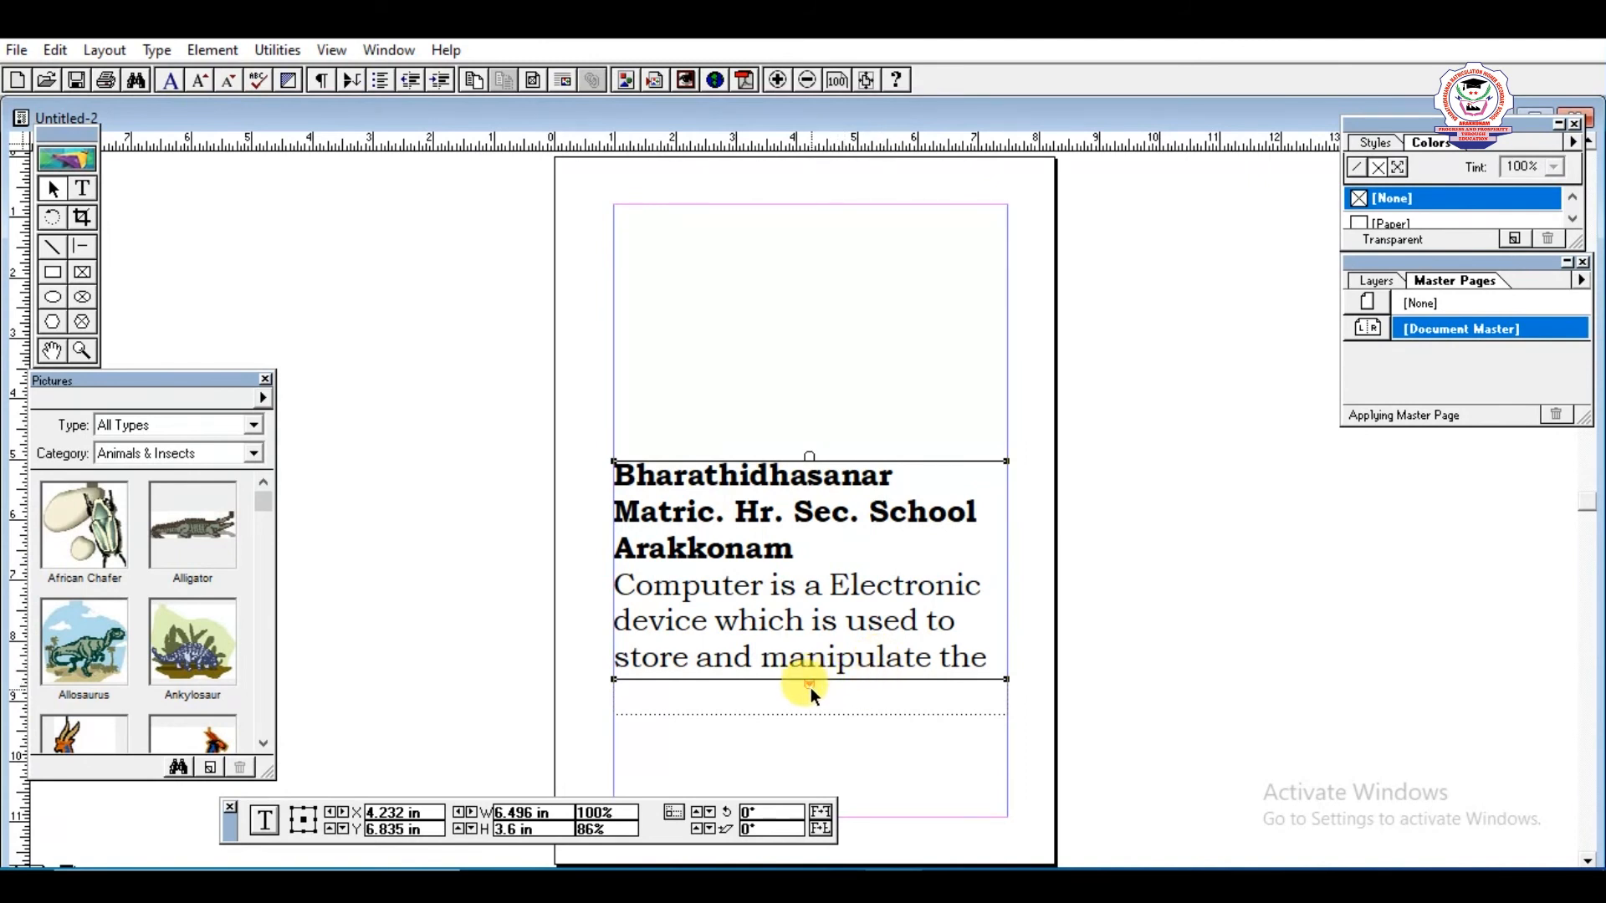
drag(810, 687, 815, 741)
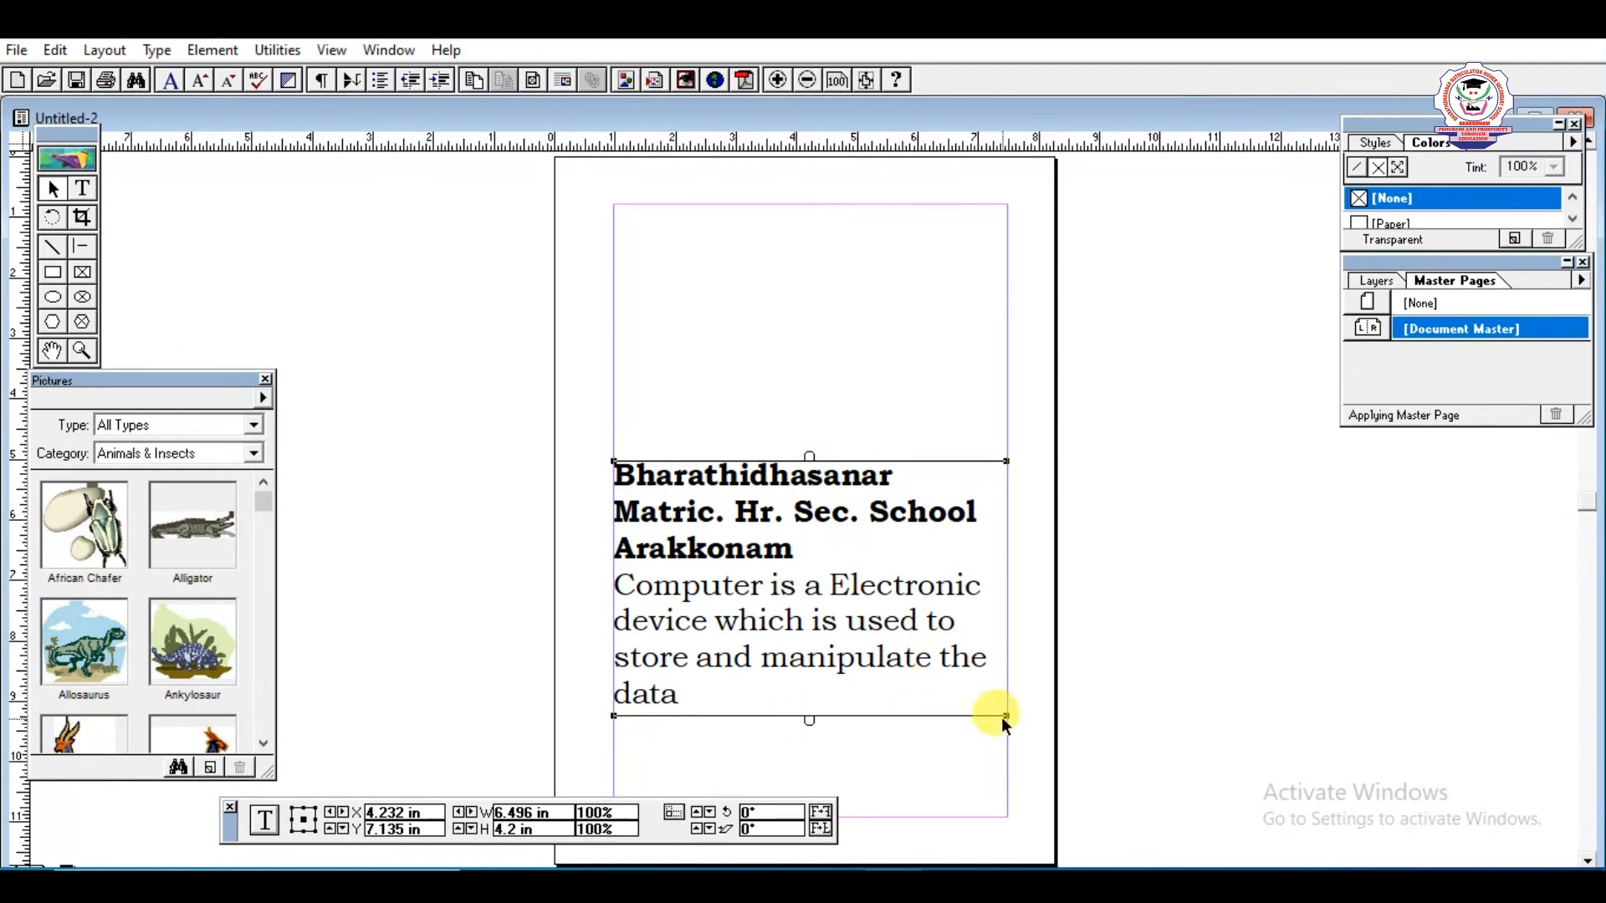
- Roll the text block's bottom edge up to just below "Arakkonam" and load the hidden text for placement
drag(1008, 720, 999, 584)
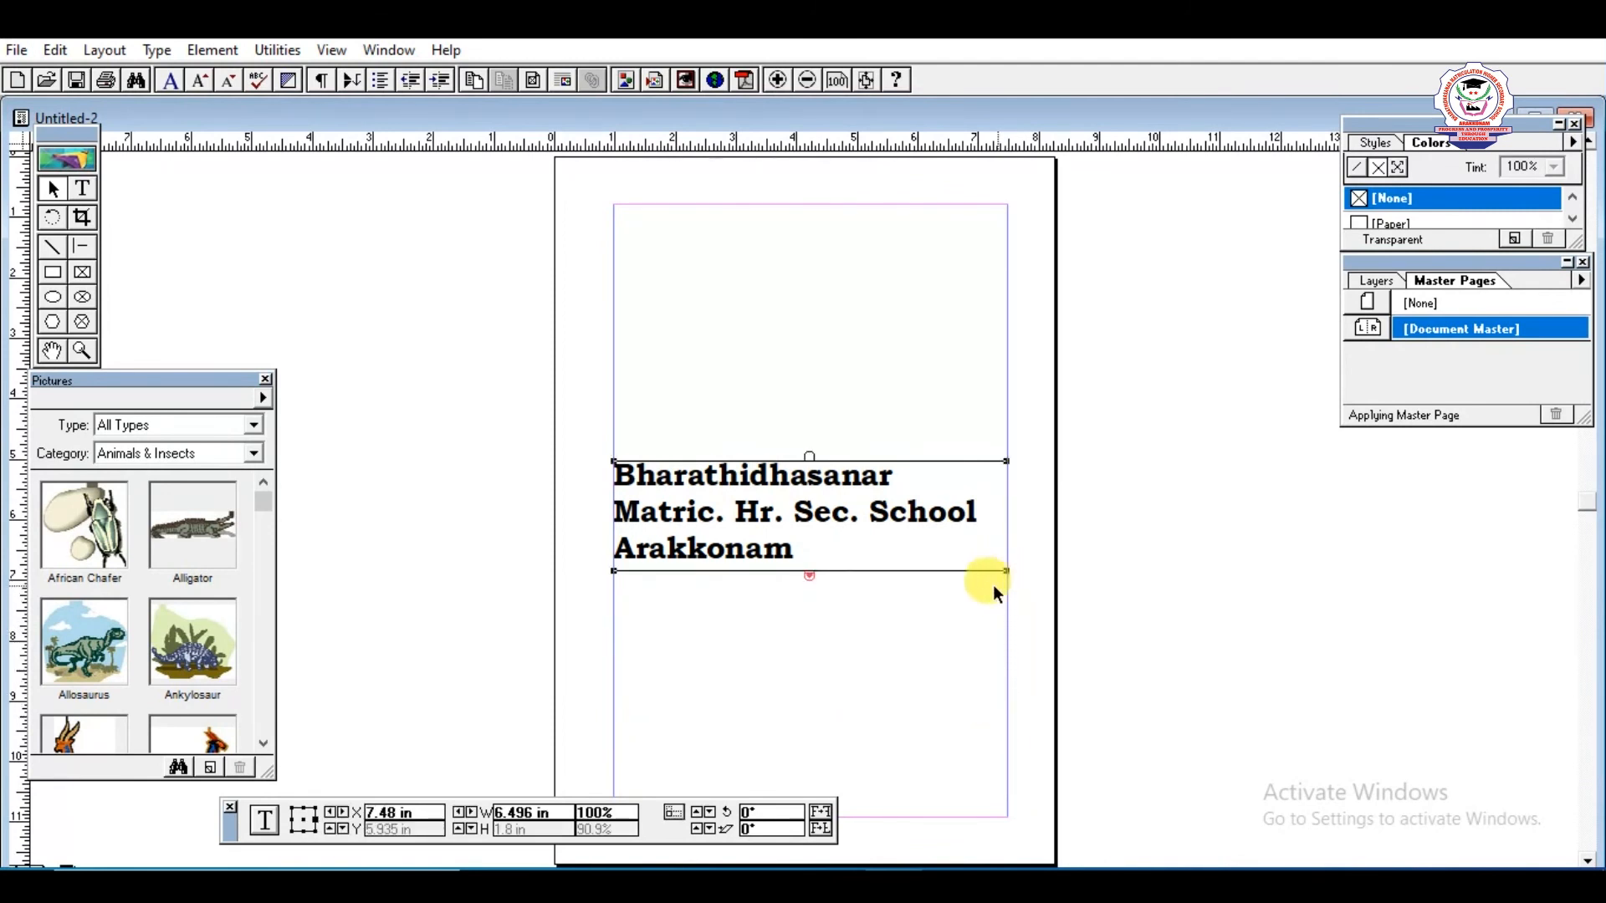
click(810, 573)
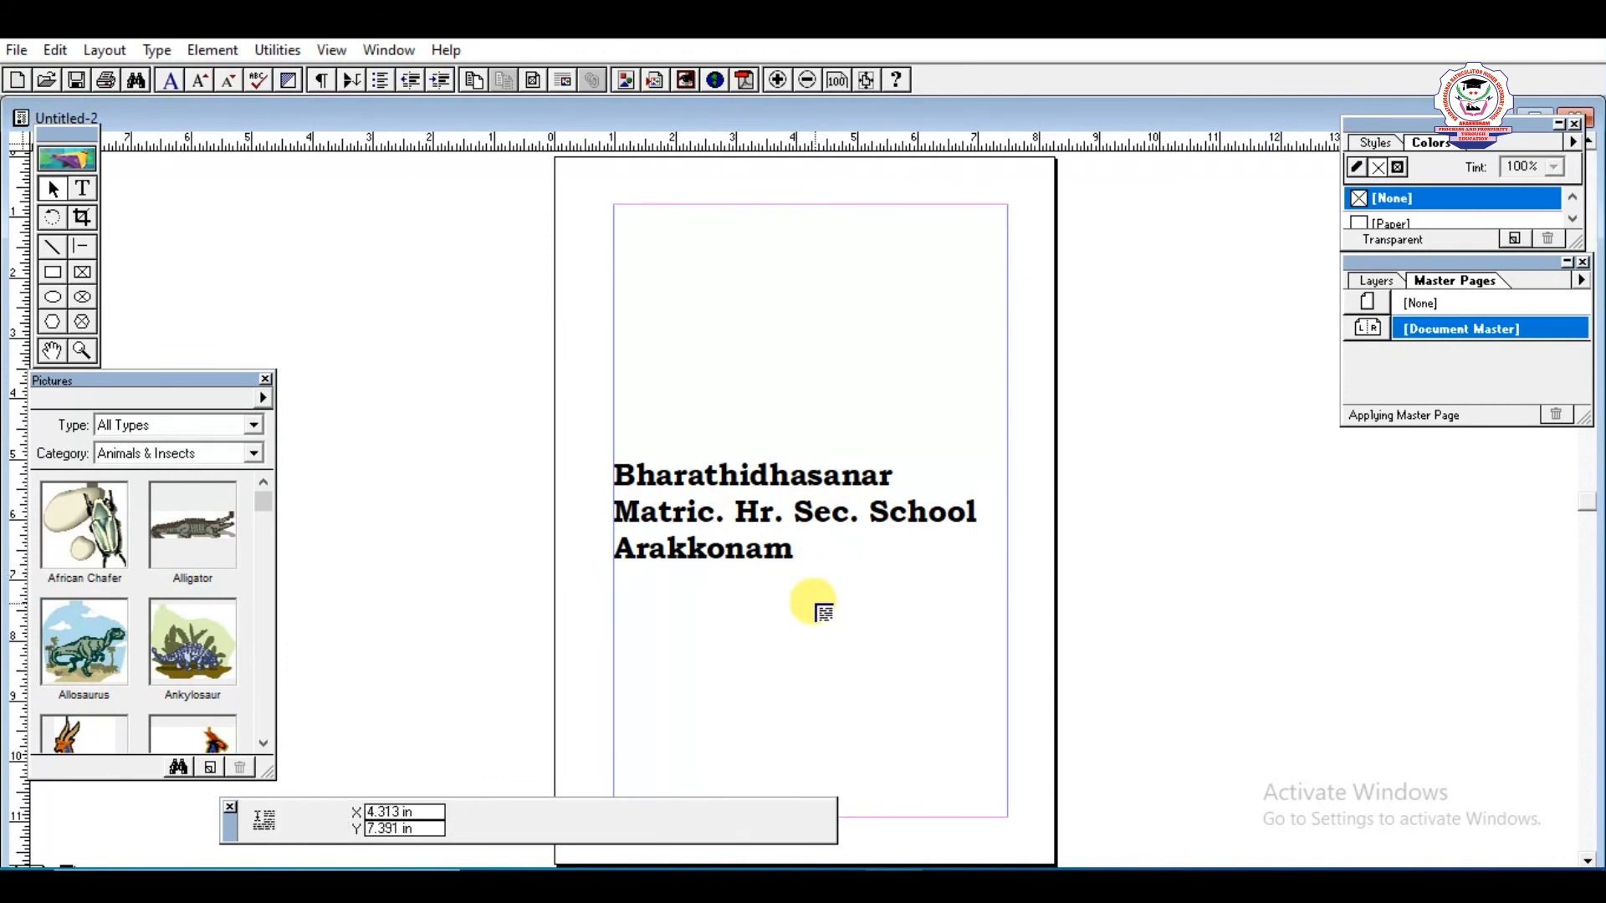